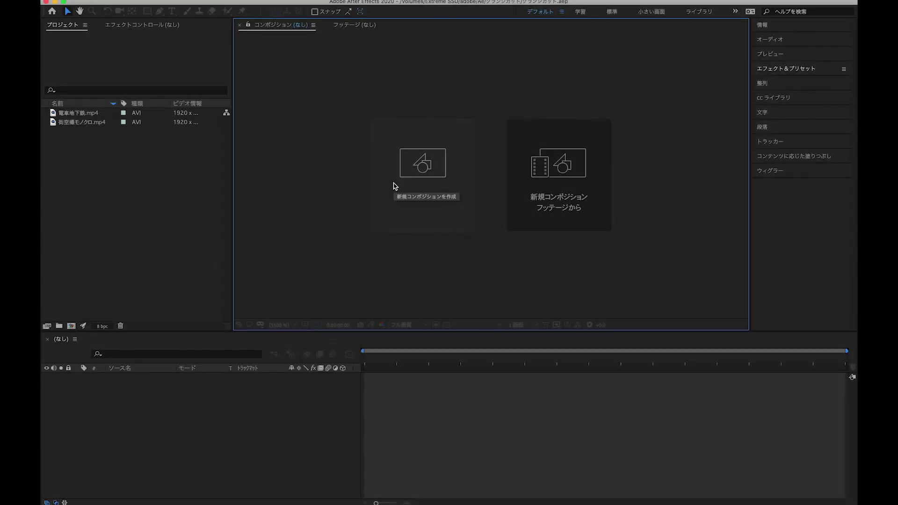
Create composition コンポ 1 with the aerial city clip over the subway clip, work area ending near 8 s
left_click(395, 188)
left_click(706, 375)
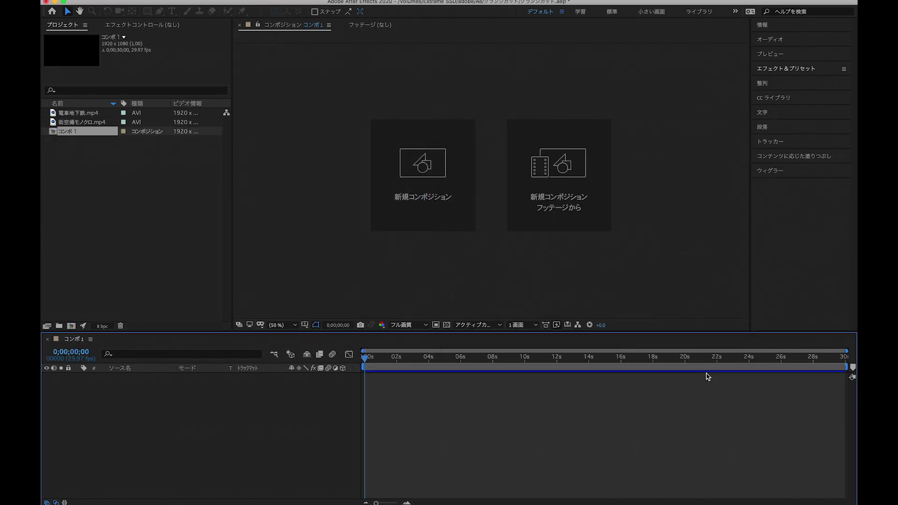
left_click(53, 122)
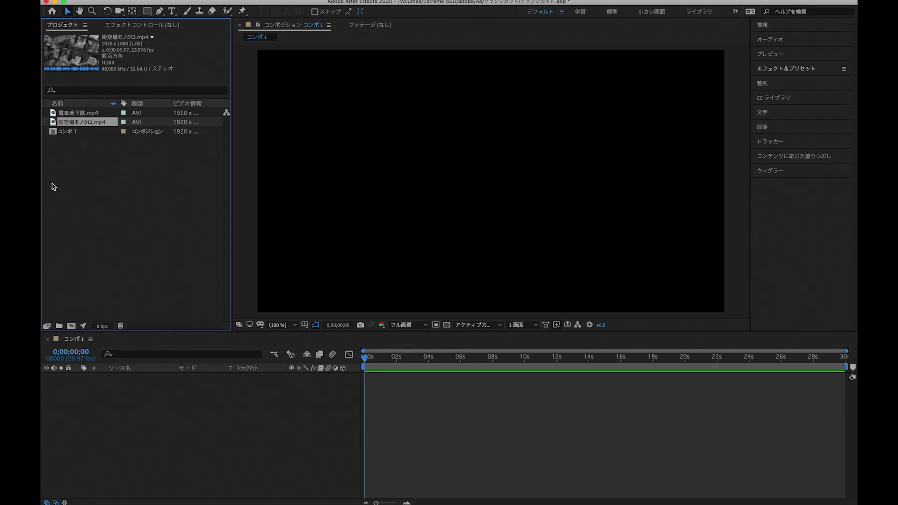
left_click_drag(52, 126, 101, 397)
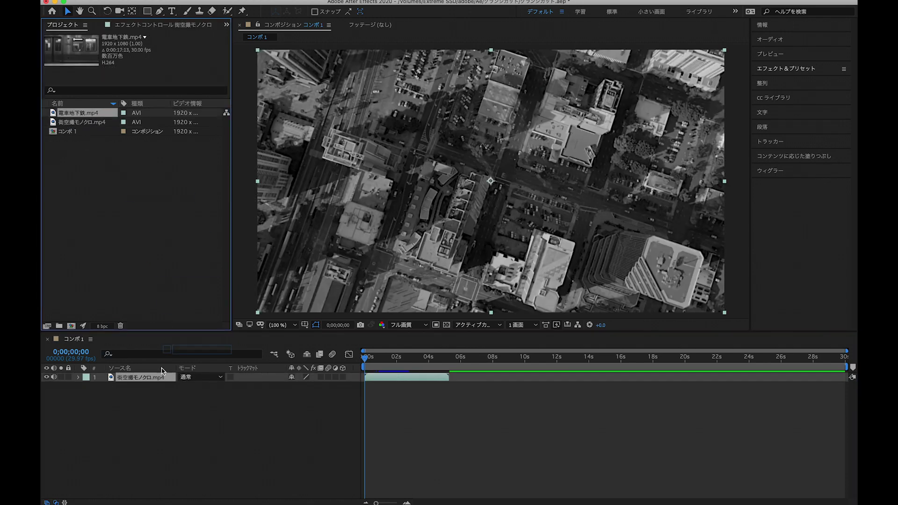
left_click_drag(52, 114, 146, 403)
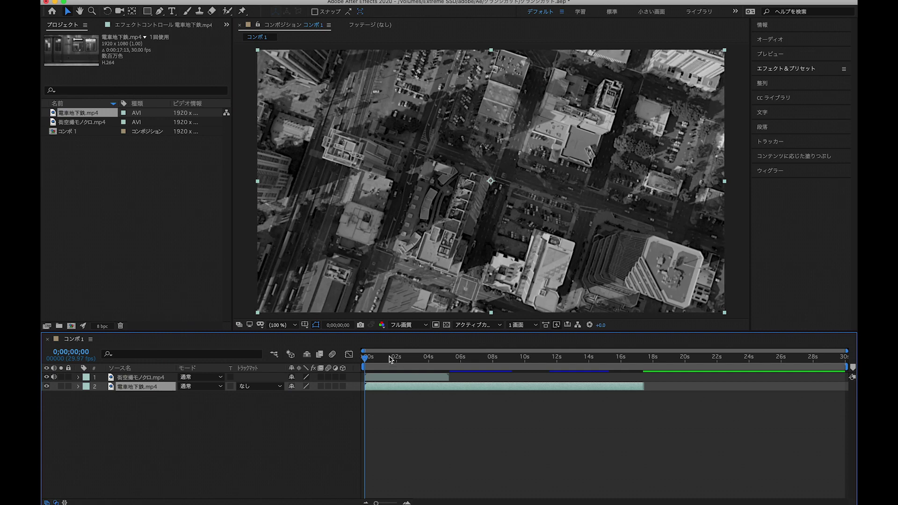
left_click_drag(847, 367, 496, 377)
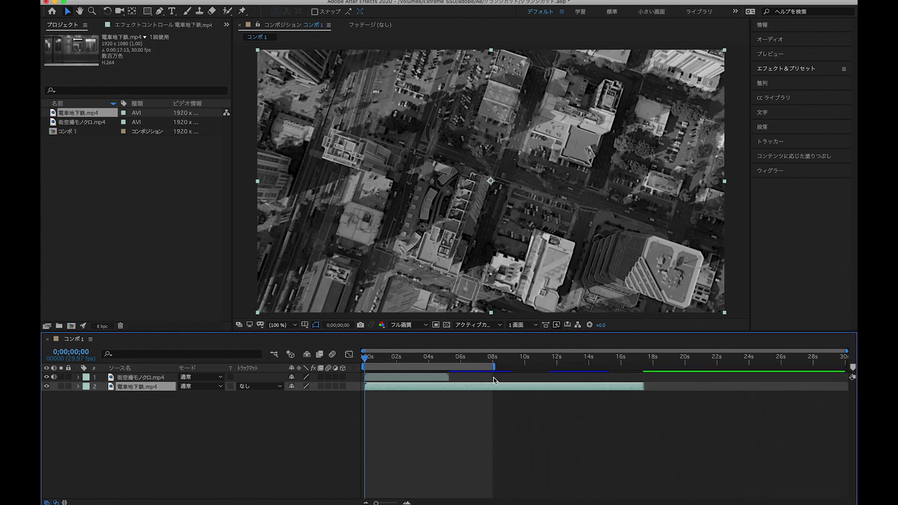
key("equal")
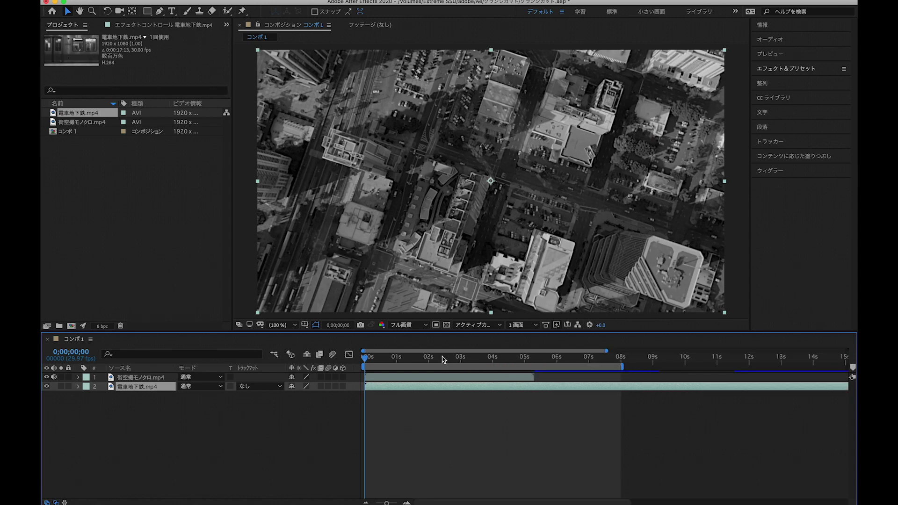
End the aerial clip at 4 s; trim the subway clip's start, slide it to 0 s, trim its end
left_click_drag(386, 365, 494, 373)
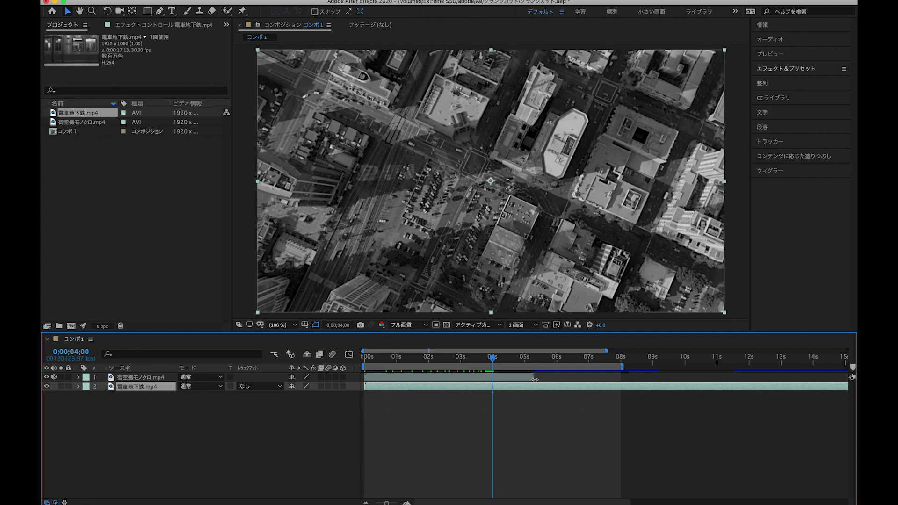
left_click_drag(534, 377, 511, 379)
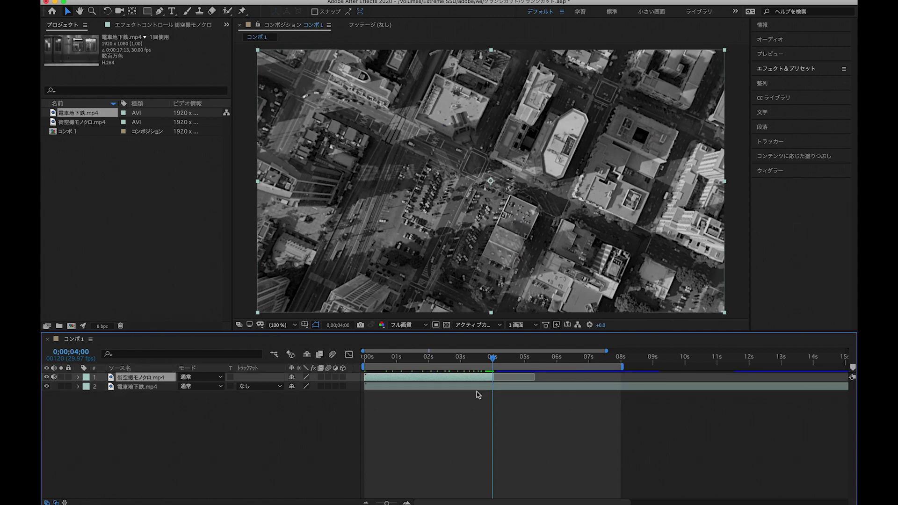
left_click_drag(363, 388, 527, 387)
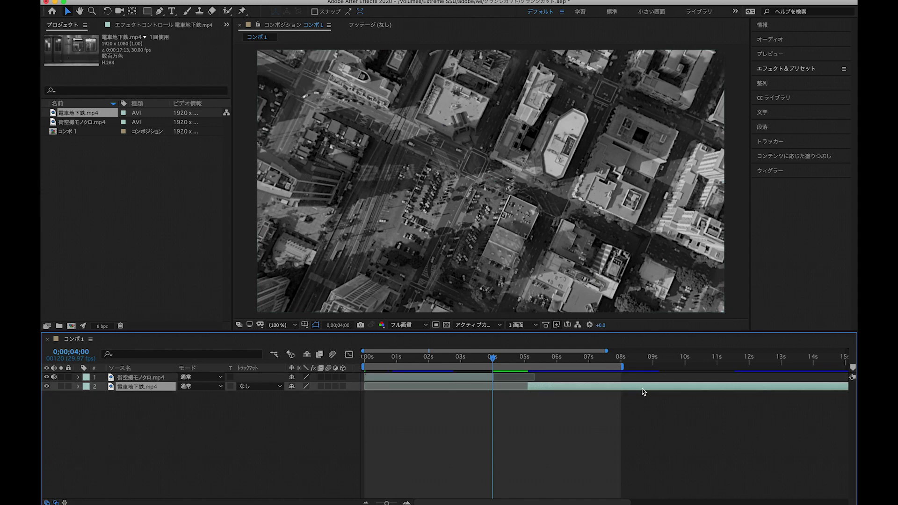
left_click_drag(698, 387, 530, 387)
left_click_drag(493, 358, 656, 377)
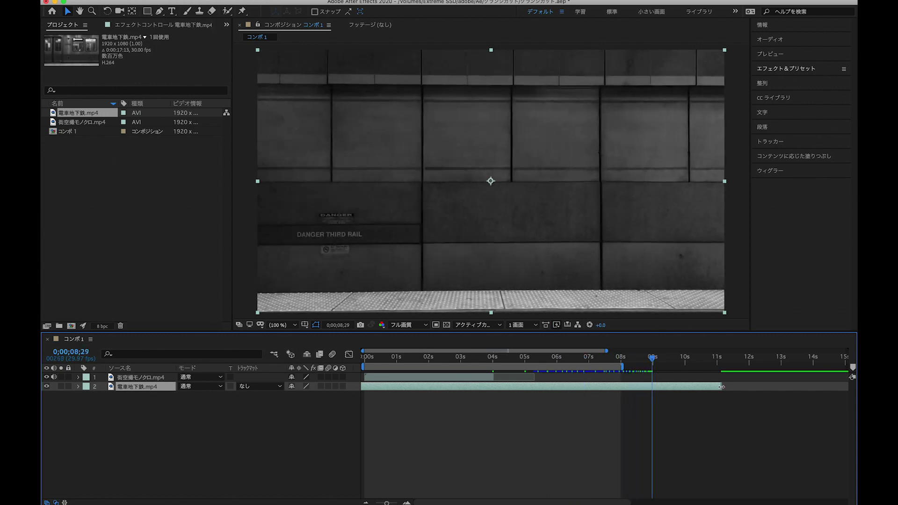
left_click_drag(717, 386, 655, 391)
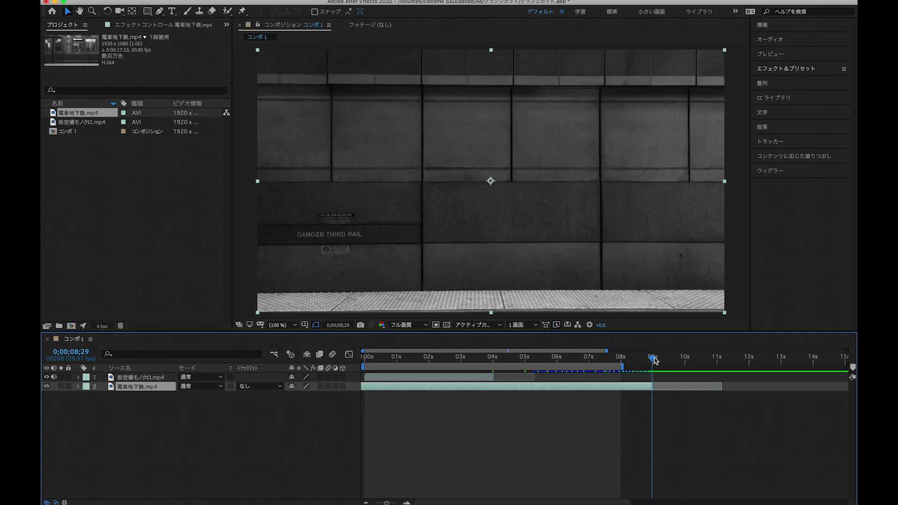
Enable time remapping on the subway layer, move it to follow the aerial clip, and preview the cut
right_click(629, 387)
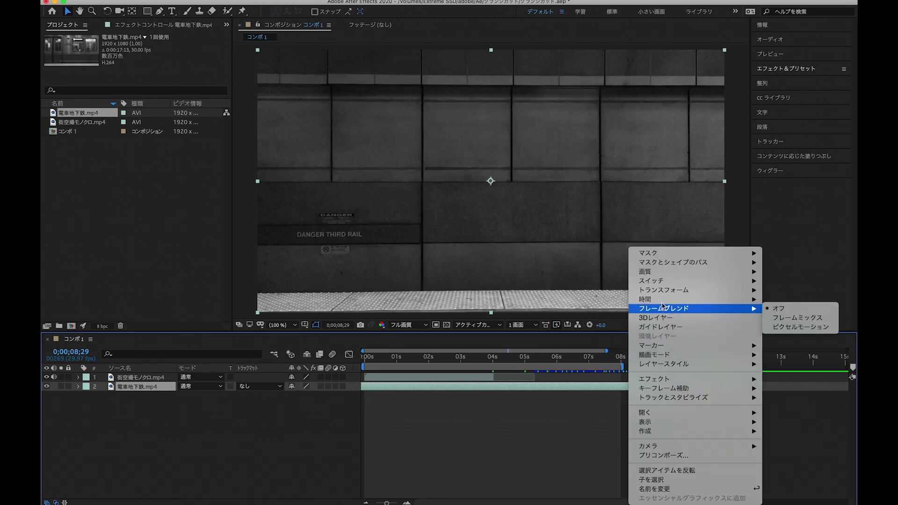
mouse_move(731, 295)
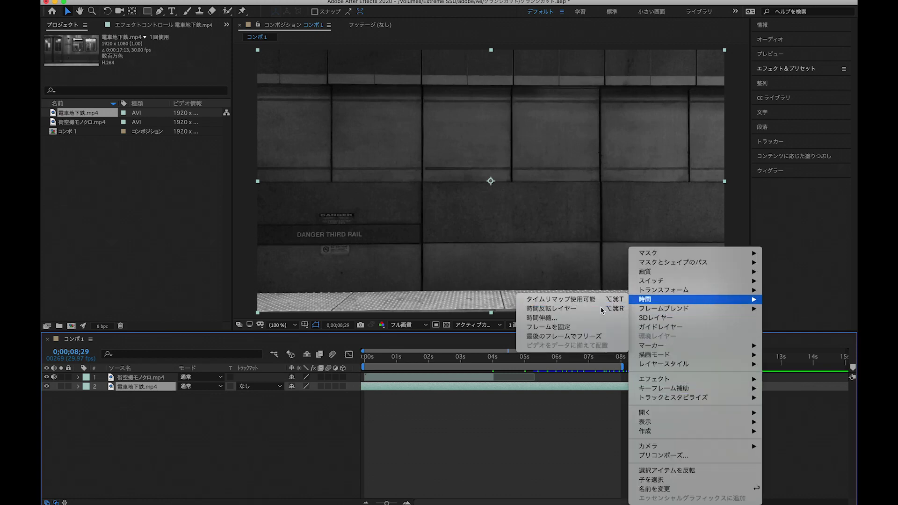
left_click(616, 299)
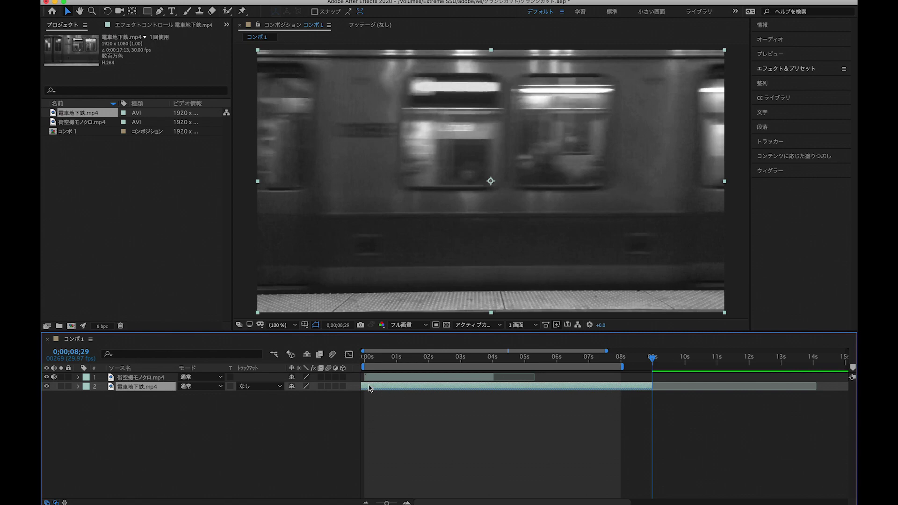
left_click_drag(370, 389, 538, 391)
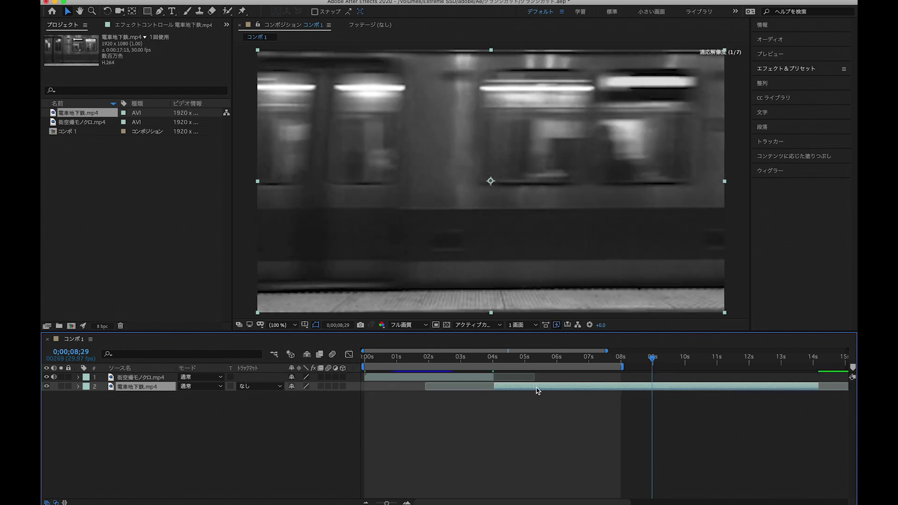
key("space")
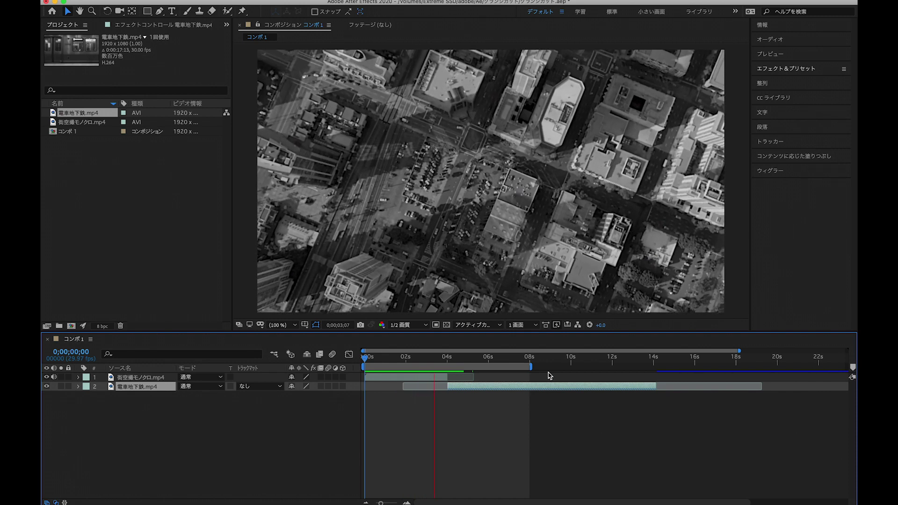
key("equal")
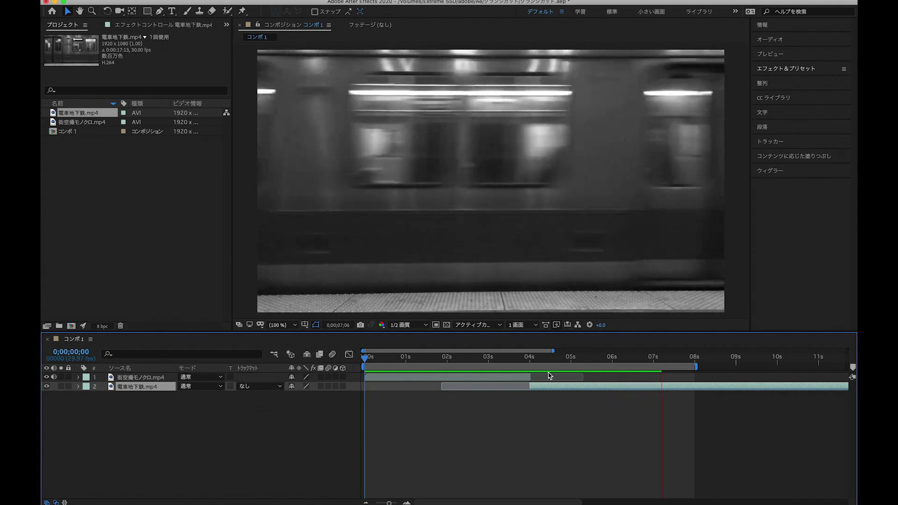
Stop playback at 0;00;03;10 and duplicate the aerial city layer twice into three stacked copies
left_click(549, 375)
left_click_drag(608, 358, 502, 358)
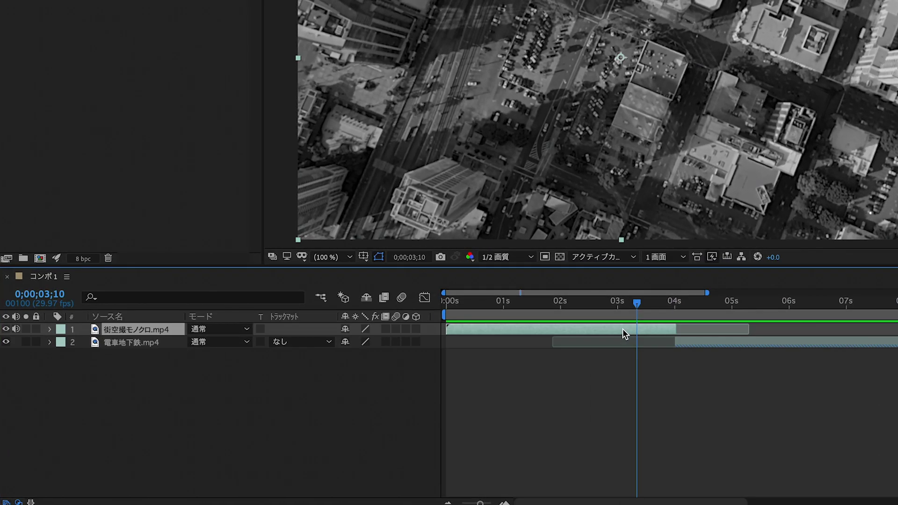
key("ctrl+d")
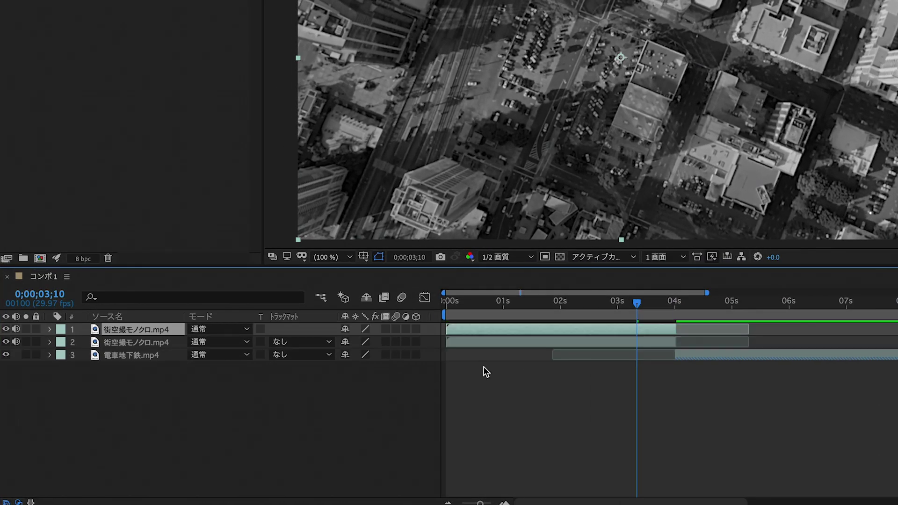
key("ctrl+d")
left_click(229, 412)
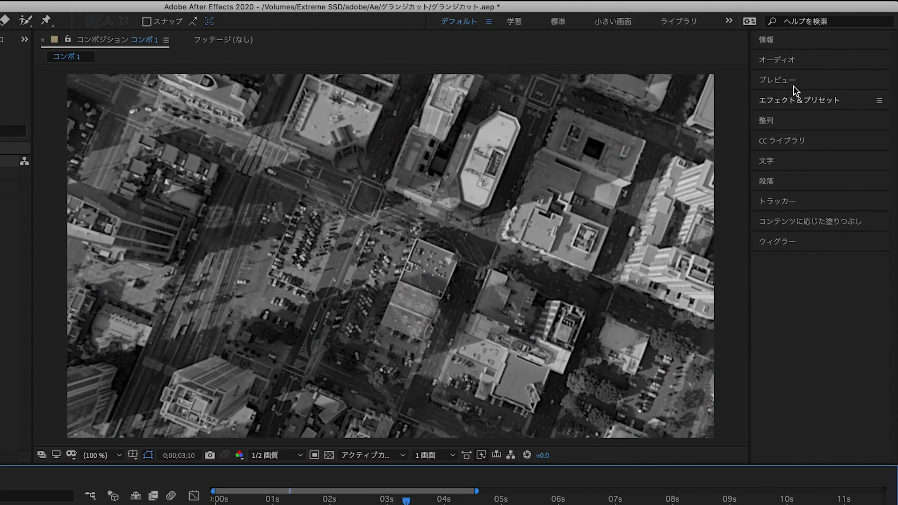
left_click(790, 96)
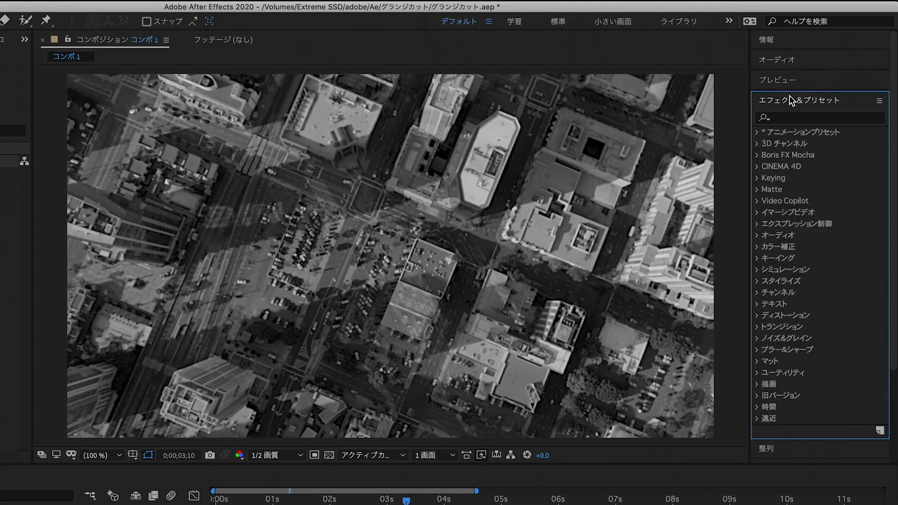
Search effects for チャンネル and apply チャンネルシフト (Channel Shift) to the top aerial layer
left_click(795, 118)
type("ちゃんn")
key("space")
key("Return")
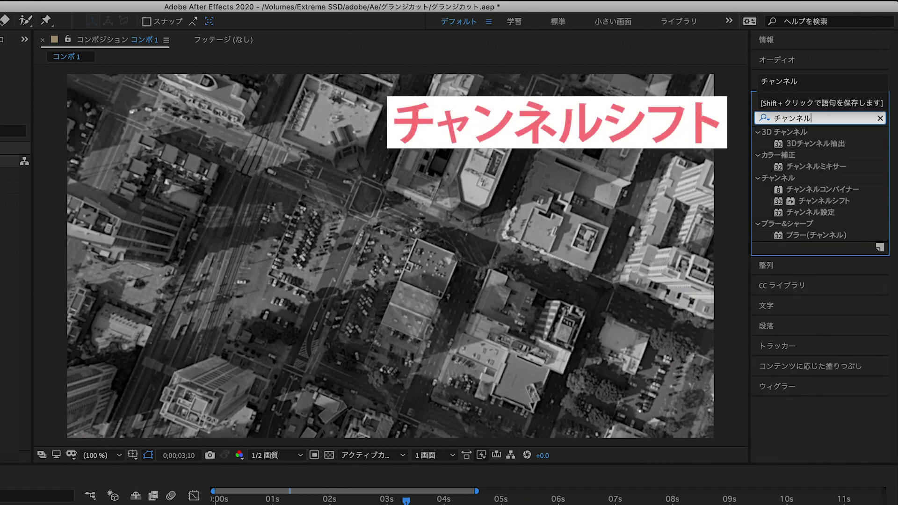
left_click_drag(794, 202, 462, 377)
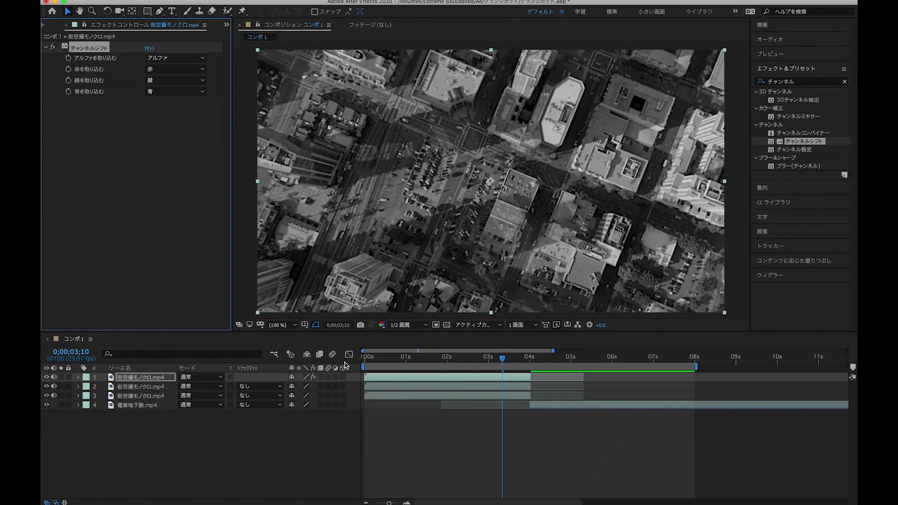
Set green and blue to フルオフ so only red remains, then hide the layer
left_click(178, 80)
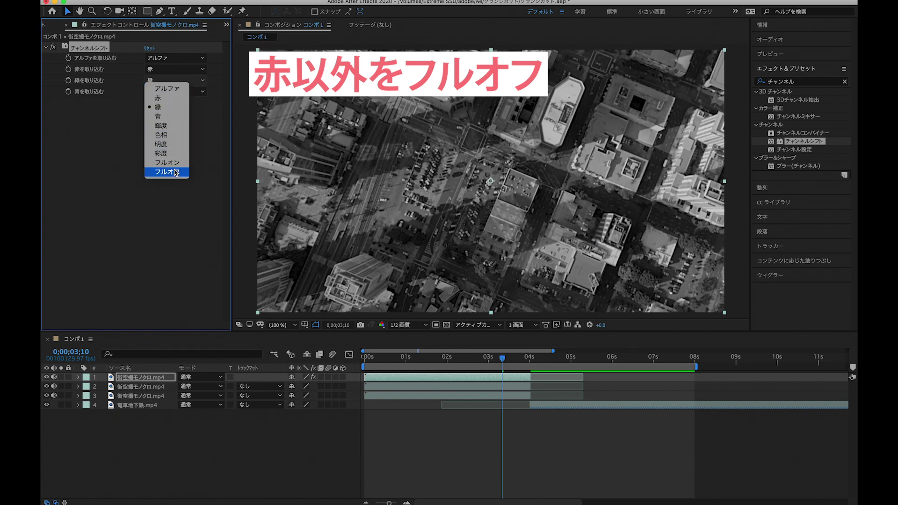
left_click(175, 173)
left_click(177, 91)
left_click(169, 183)
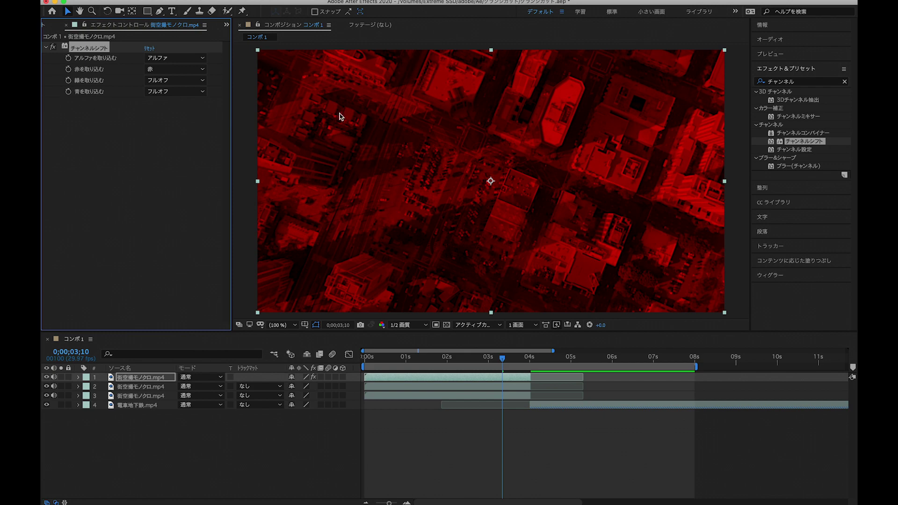
left_click(47, 378)
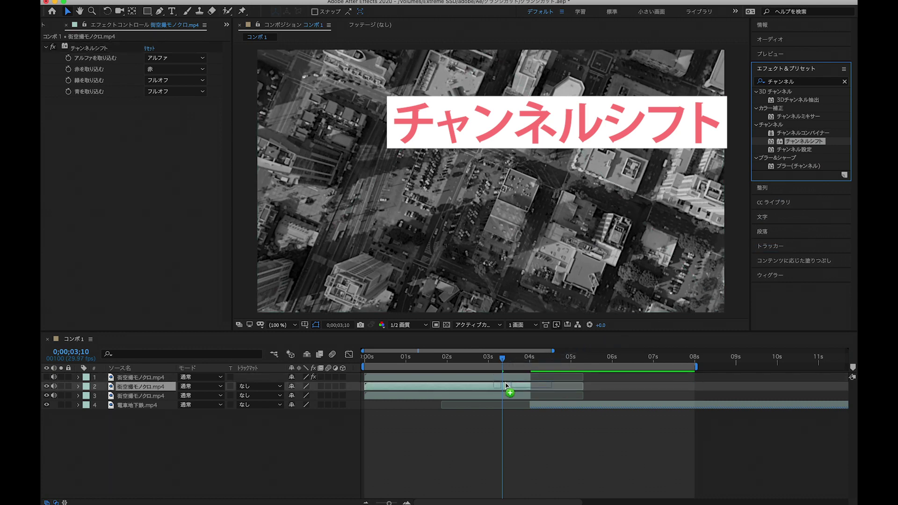
Apply Channel Shift to the second aerial layer, turning red and blue off to keep only green, then hide it
left_click_drag(781, 143, 507, 386)
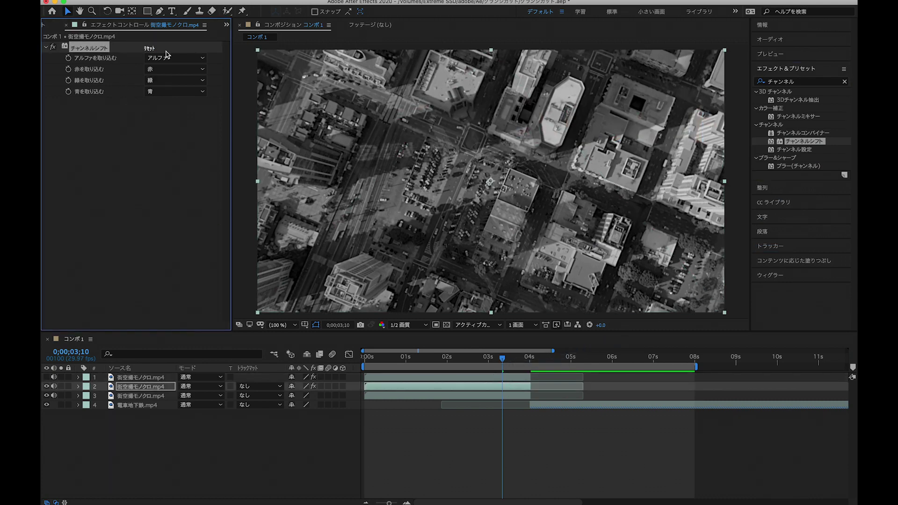
left_click(177, 70)
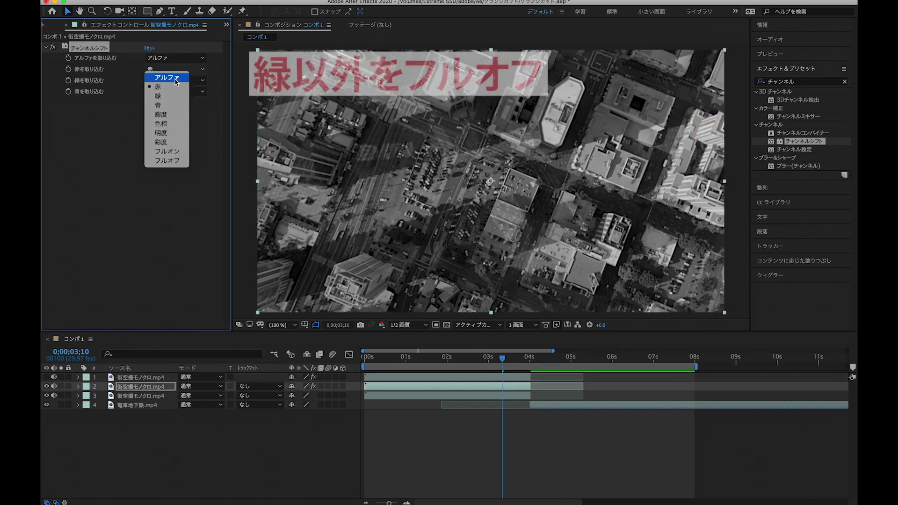
left_click(173, 161)
left_click(178, 91)
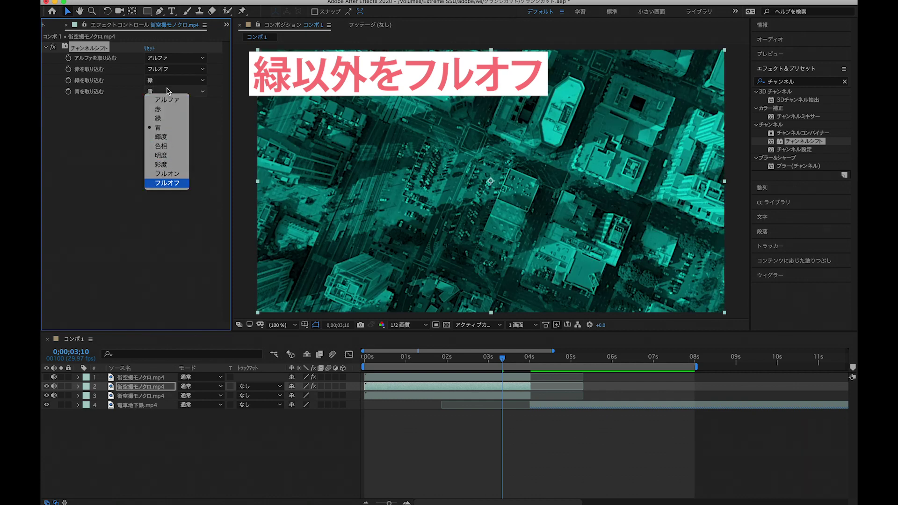
left_click(166, 183)
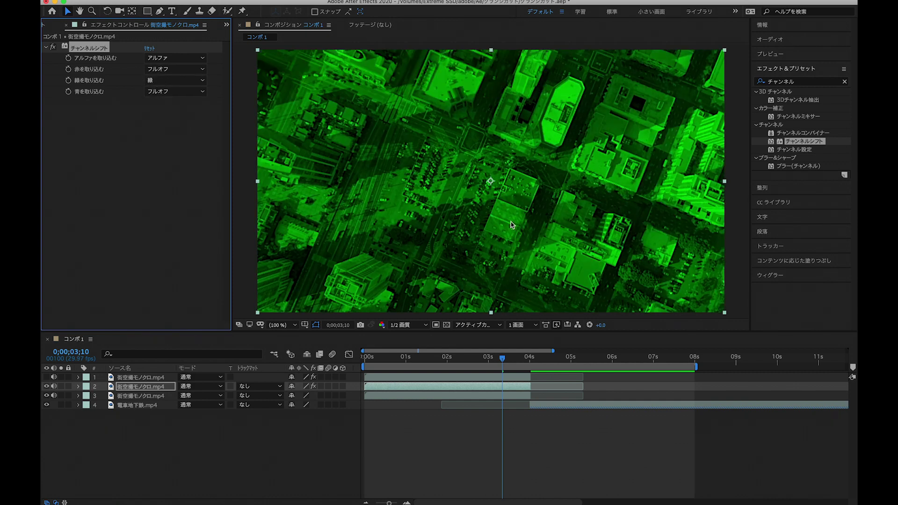
left_click(46, 386)
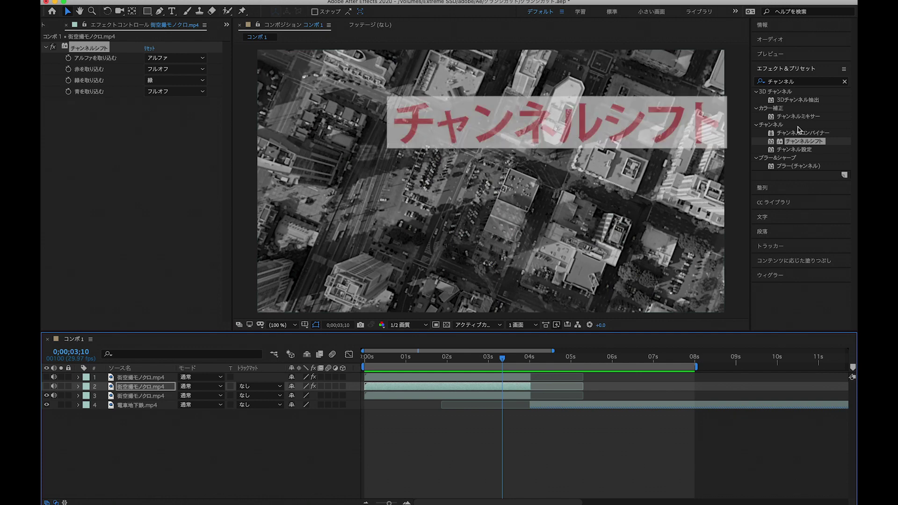
Apply Channel Shift to the third aerial layer with red and green Full Off, keeping only blue
left_click_drag(786, 142, 480, 395)
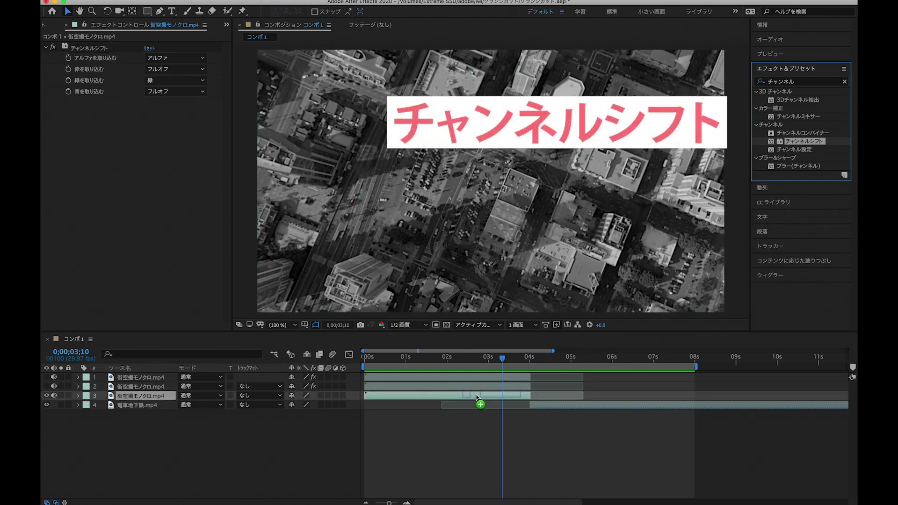
left_click(173, 67)
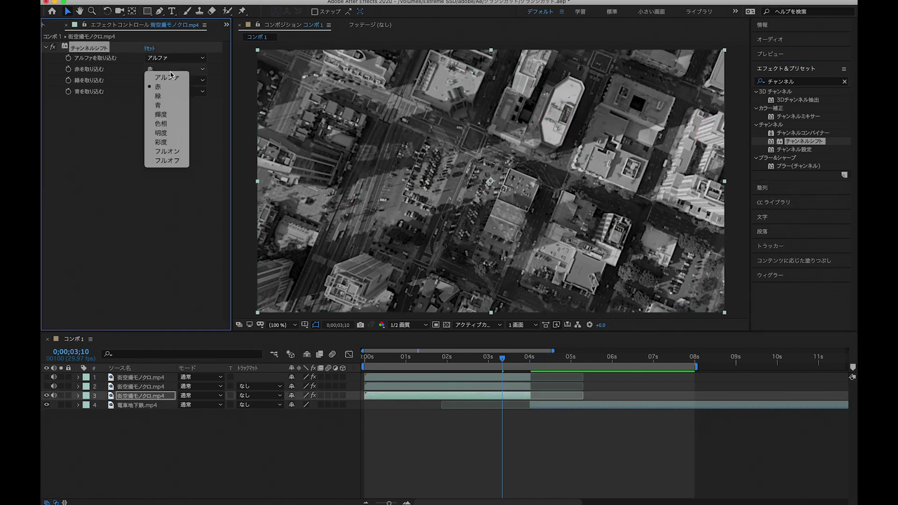
left_click(165, 159)
left_click(172, 80)
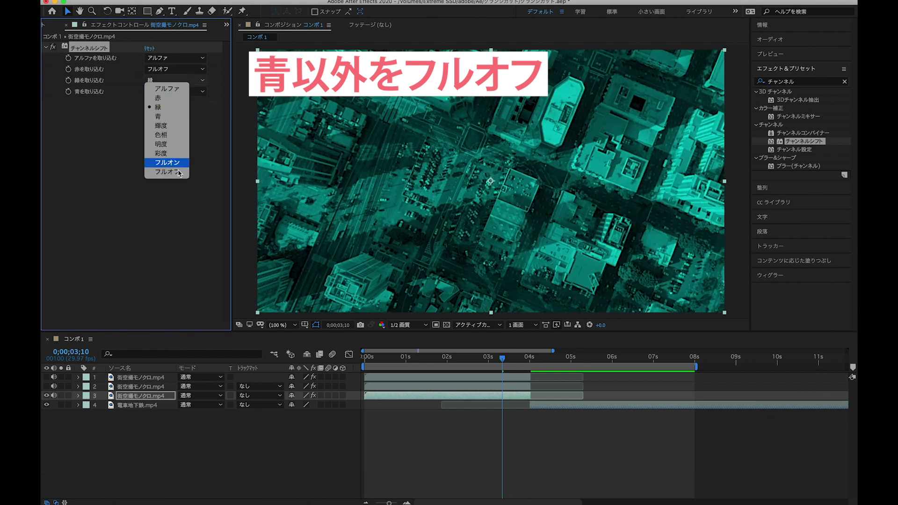
left_click(177, 174)
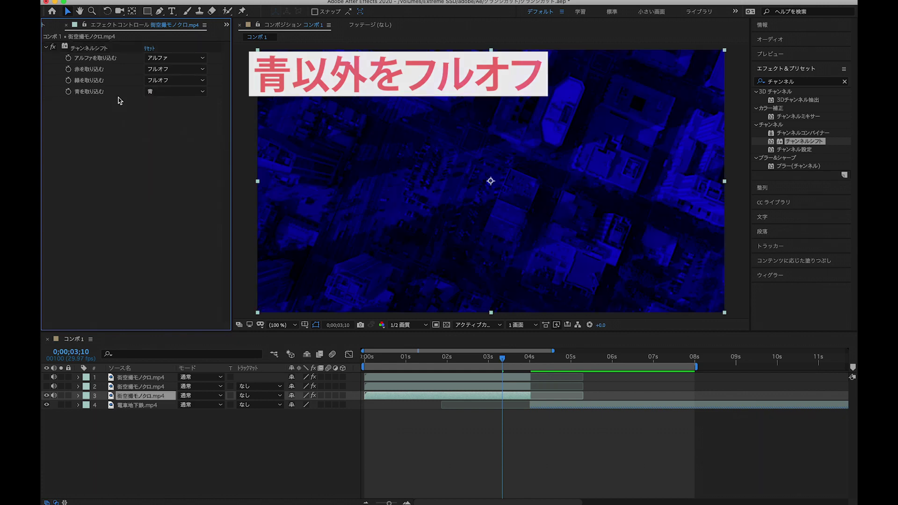
Deselect the layer and make the top two aerial layers visible again
left_click(100, 473)
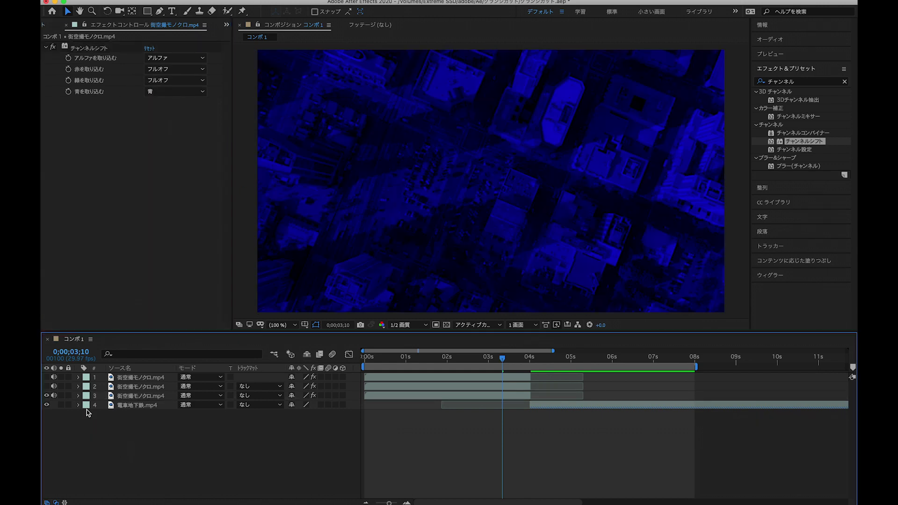
left_click(46, 388)
left_click(46, 377)
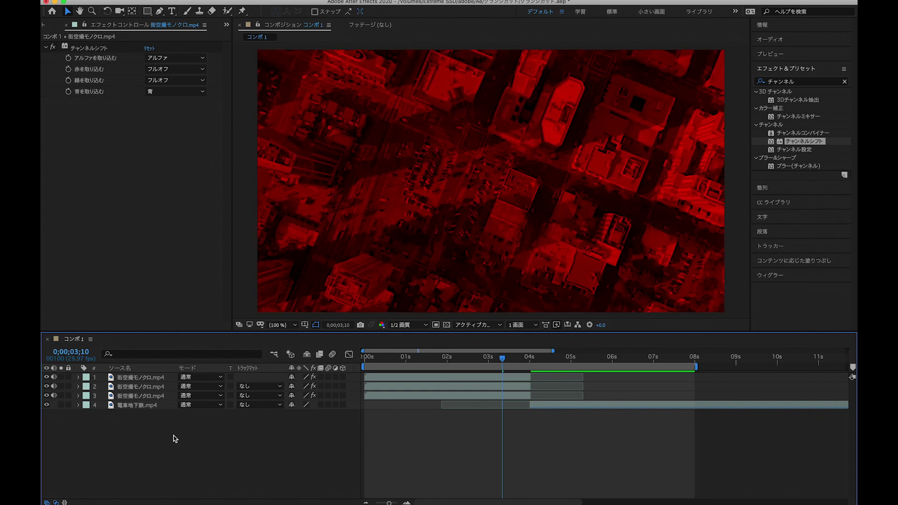
left_click(218, 378)
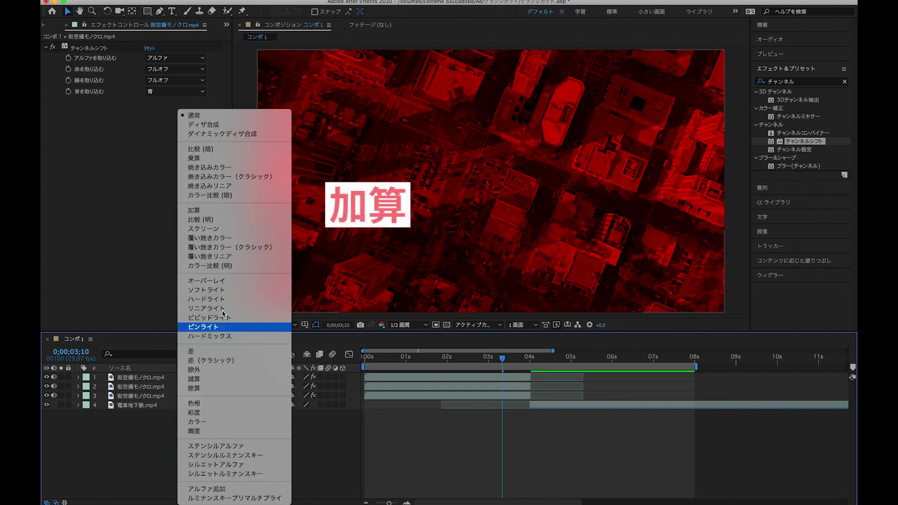
Set layers 1 and 2 to 加算 (Add) blending so the red, green and blue layers recombine into grey
left_click(215, 210)
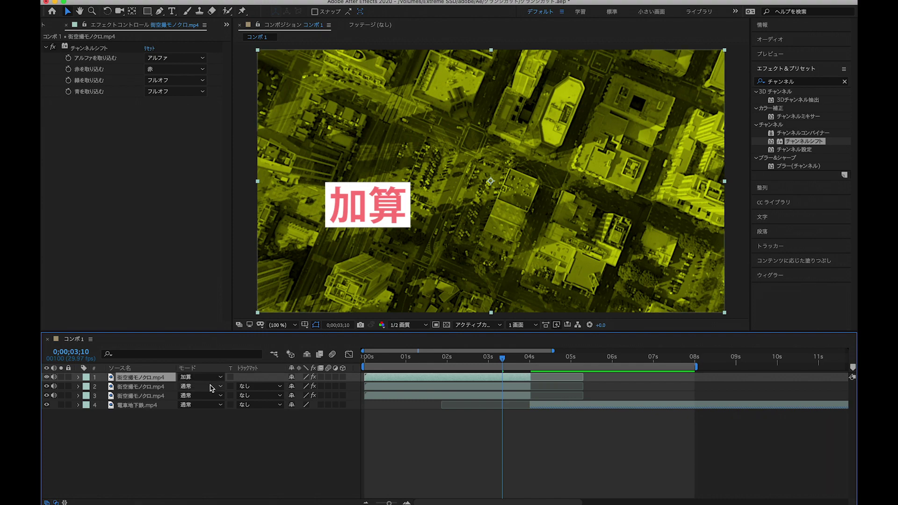
left_click(208, 386)
left_click(205, 210)
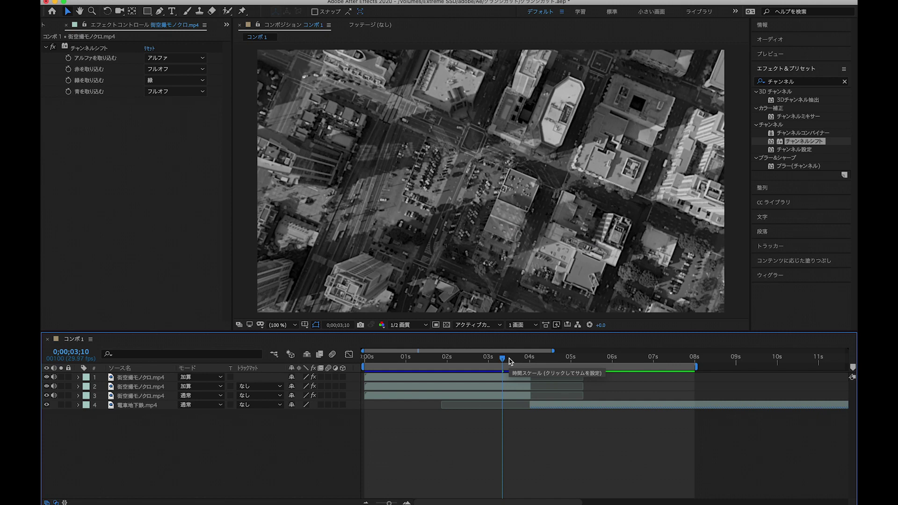
Park the current time at 0;00;04;01, the first subway frame after the cut
key("equal")
left_click_drag(510, 361, 560, 367)
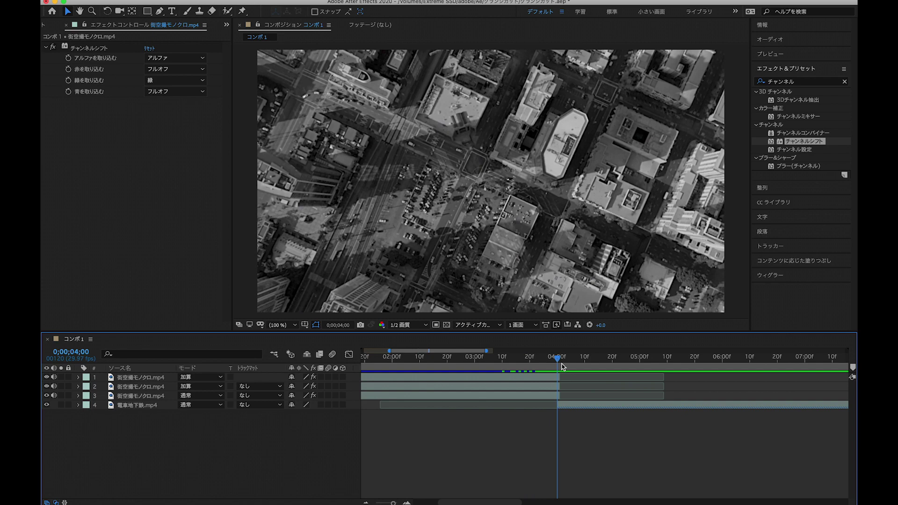
key("Page_Down")
key("Page_Up")
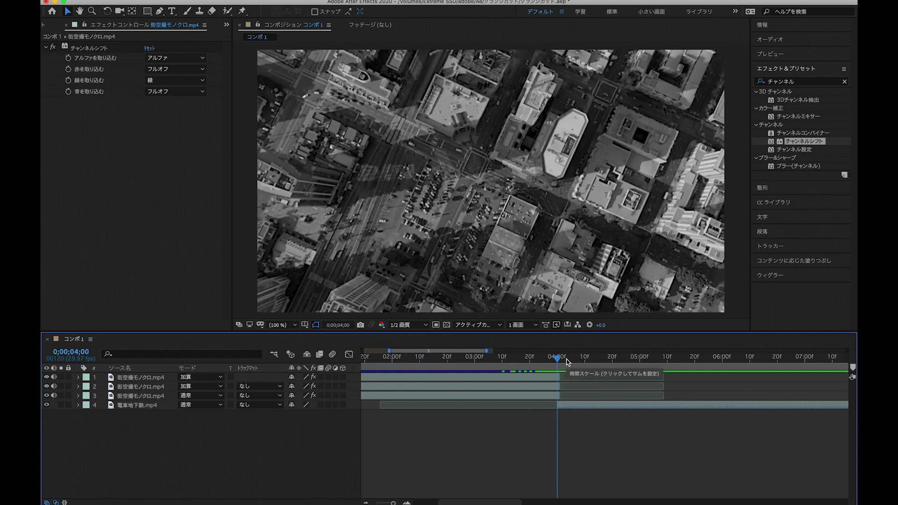
key("Page_Down")
key("equal")
key("equal")
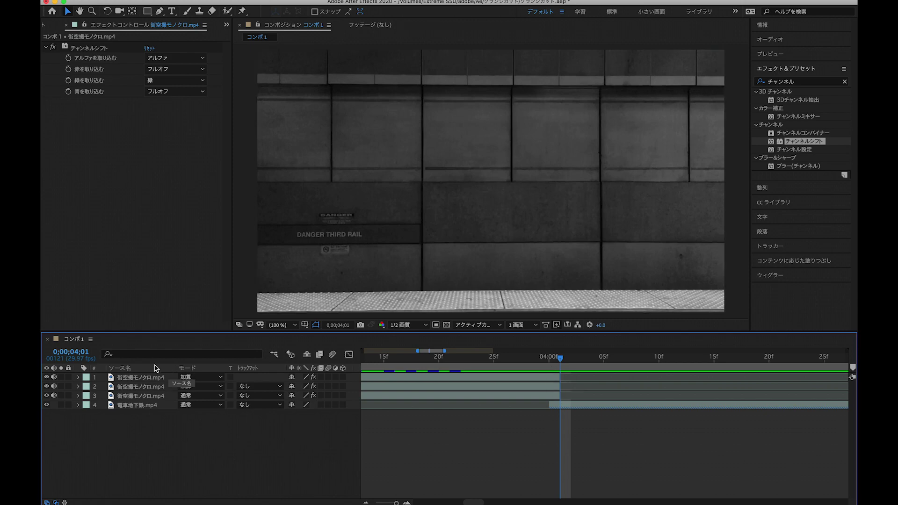
Add Position keyframes at 960.0,540.0 on all three aerial layers at 0;00;03;21 and 0;00;04;01
left_click(136, 377)
left_click(136, 387, "shift")
left_click(136, 396, "shift")
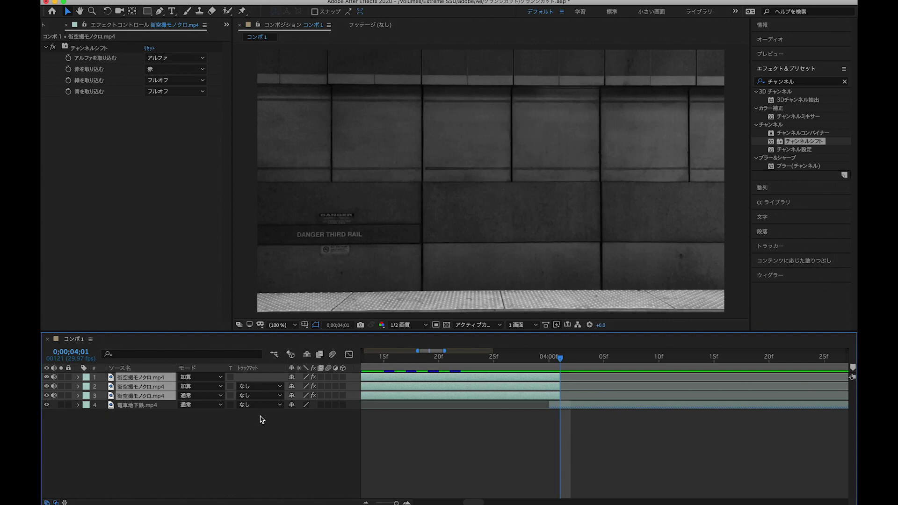
key("p")
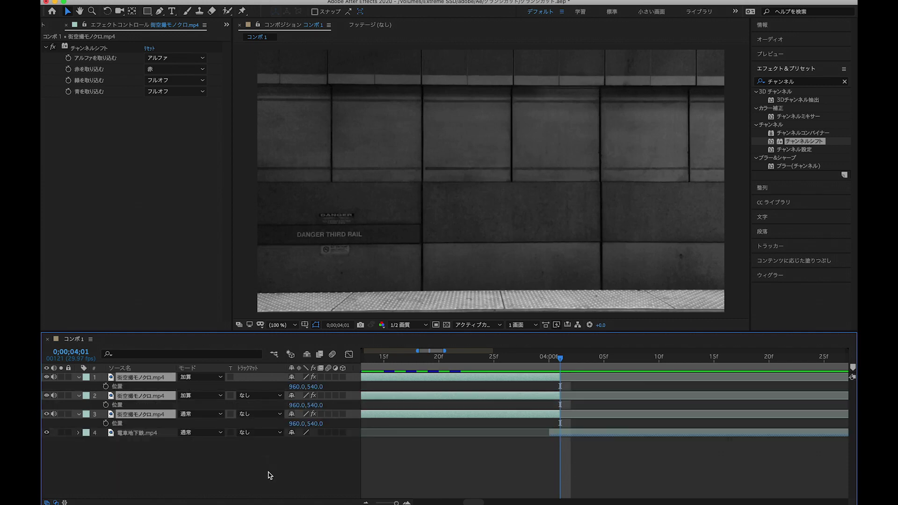
key("alt+shift+p")
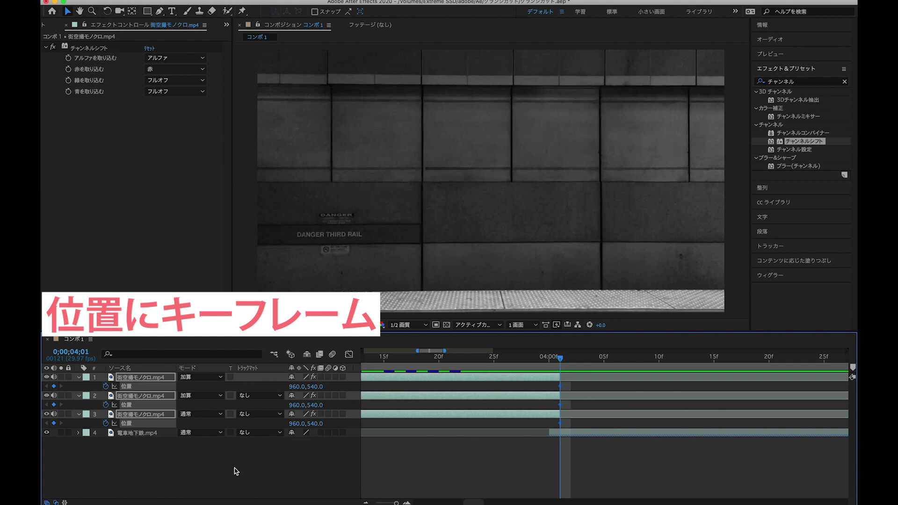
key("Page_Up")
key("Page_Up")
key("Page_Up")
key("Page_Up")
key("Page_Up")
key("Page_Up")
key("Page_Up")
key("Page_Up")
key("Page_Up")
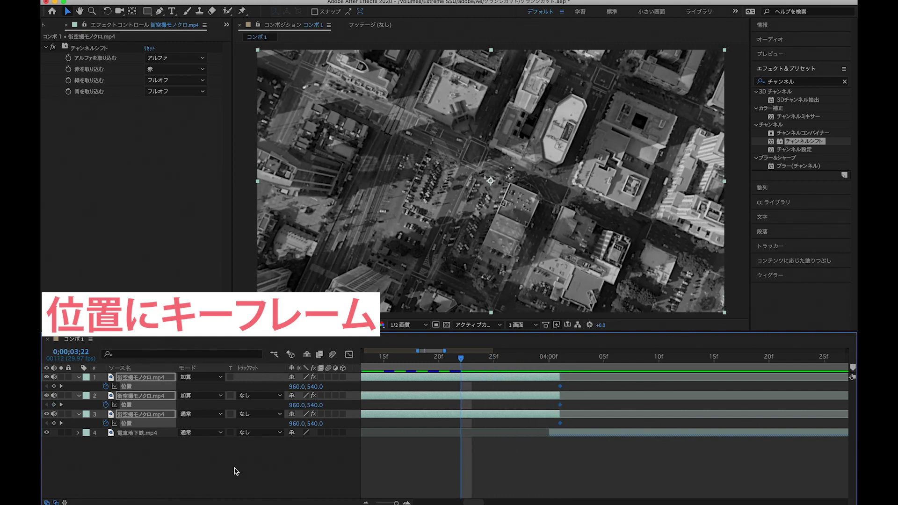
key("Page_Up")
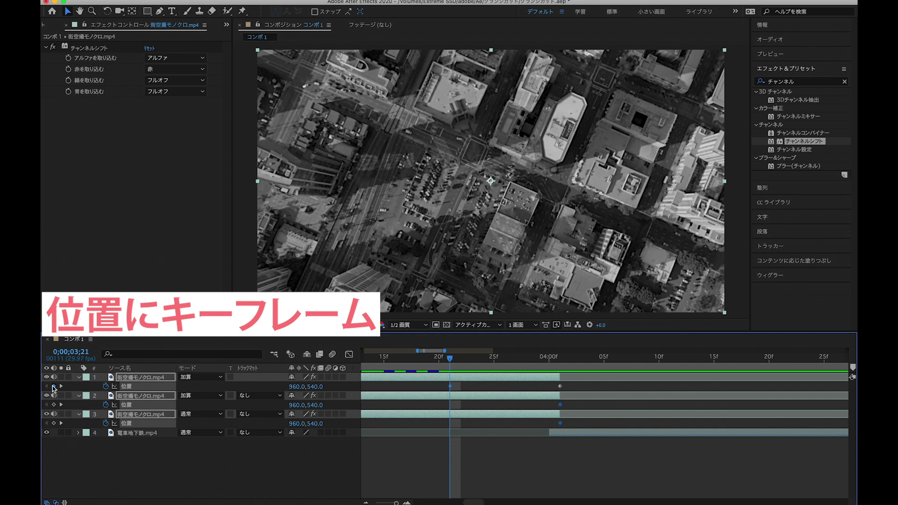
left_click(307, 487)
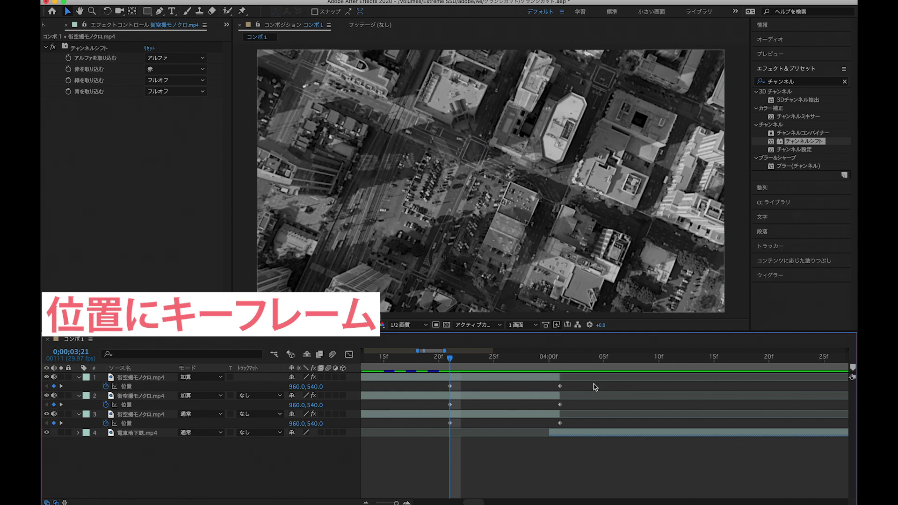
left_click_drag(594, 387, 431, 400)
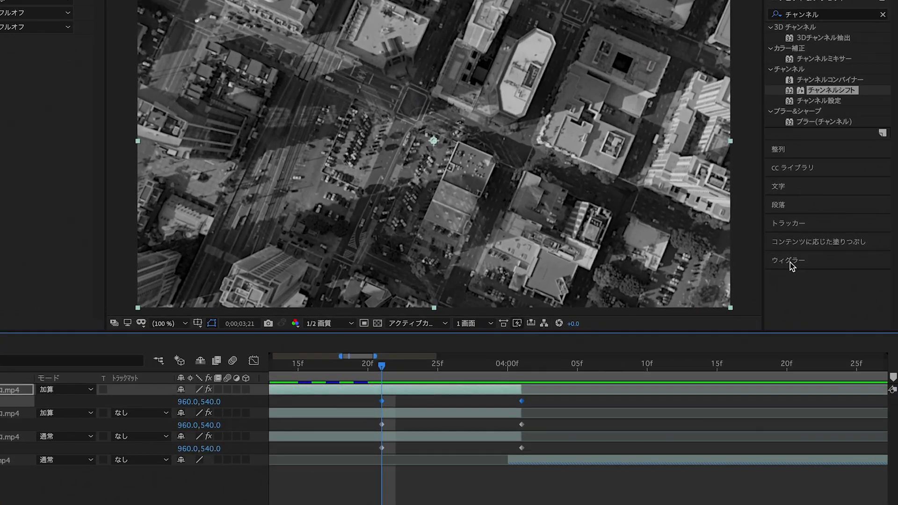
Set the Wiggler to frequency 30 per second and magnitude 80
left_click(772, 277)
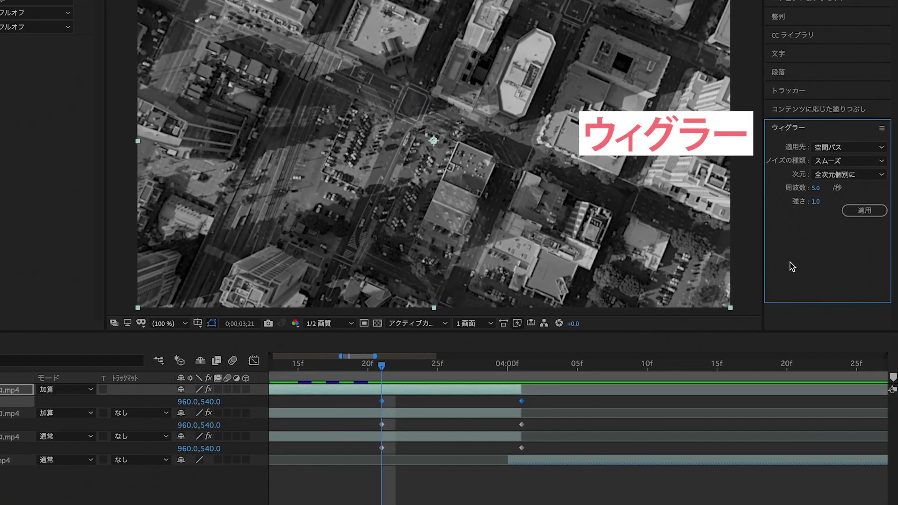
left_click(818, 189)
type("30")
key("Return")
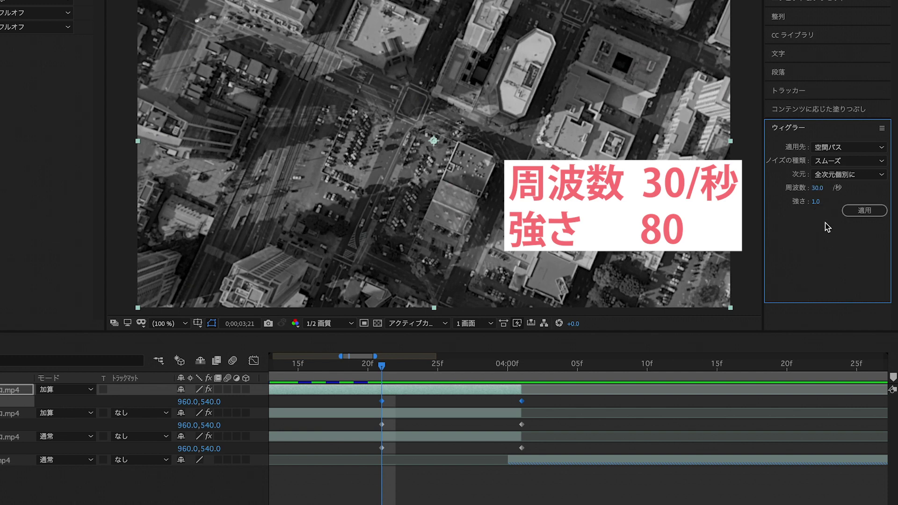
left_click(816, 202)
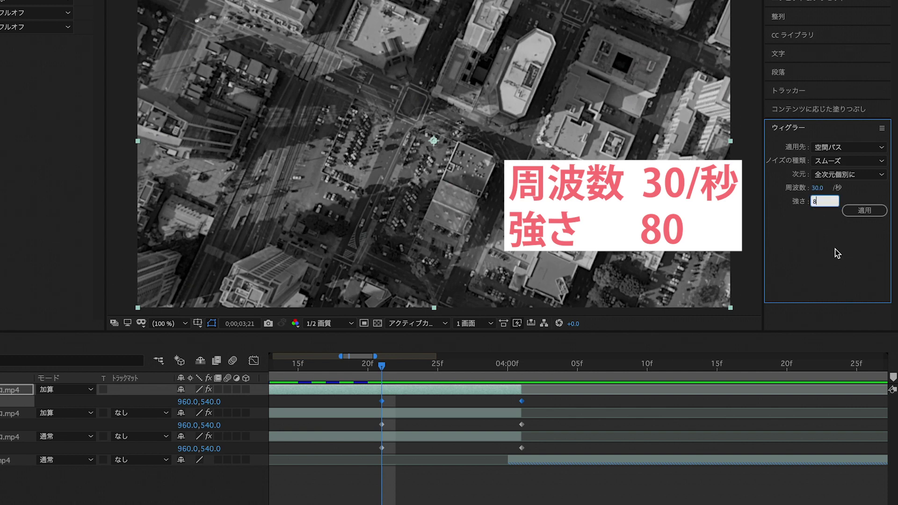
key("Return")
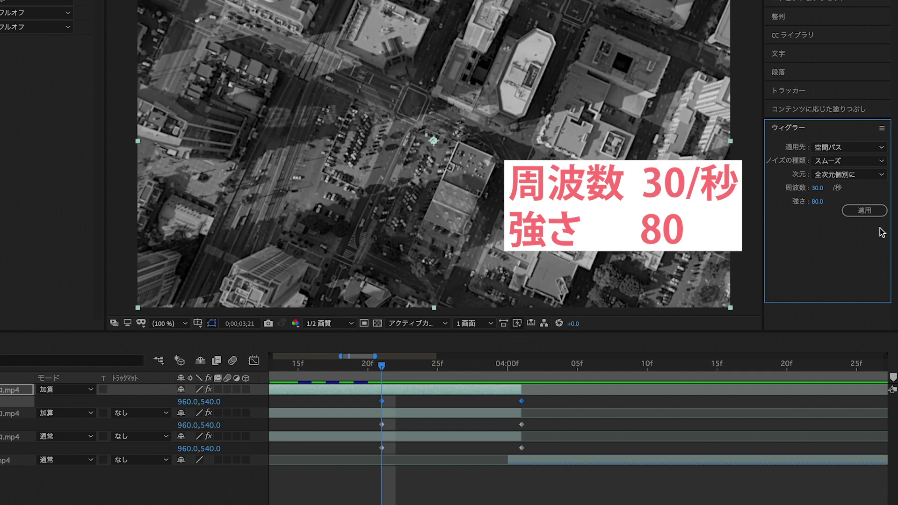
Apply the wiggle to each aerial layer's two Position keyframes in turn, then scrub to preview
left_click(865, 210)
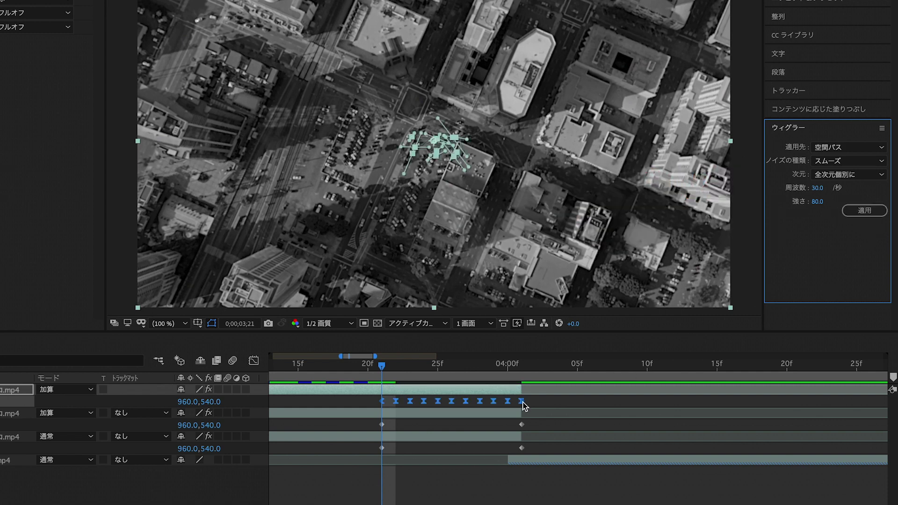
left_click_drag(535, 425, 368, 431)
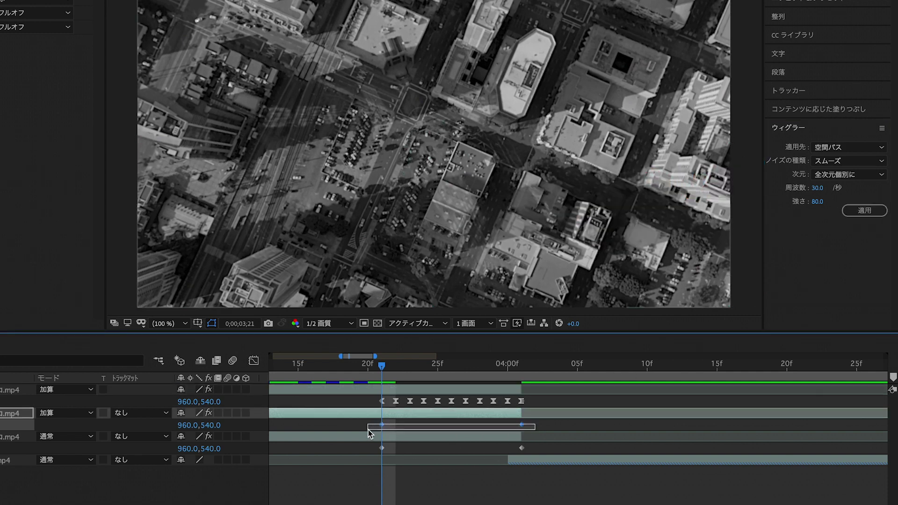
left_click(864, 211)
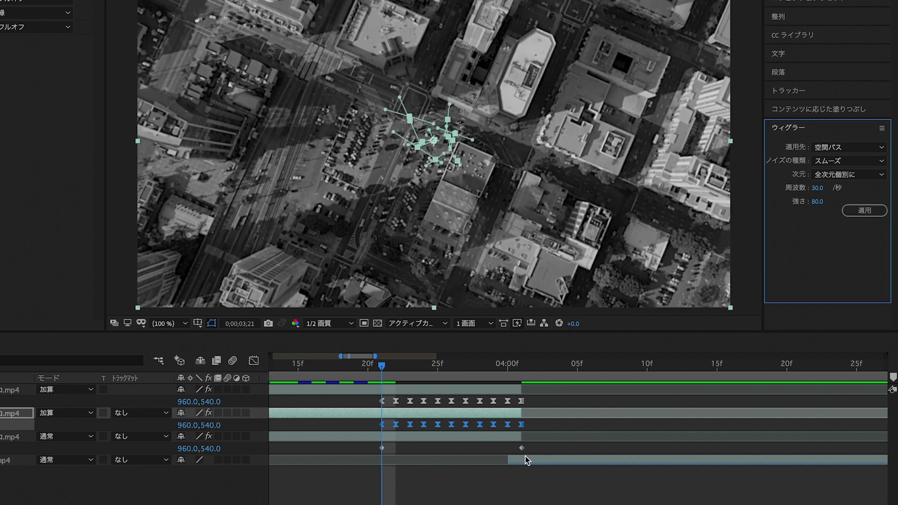
left_click_drag(532, 446, 387, 453)
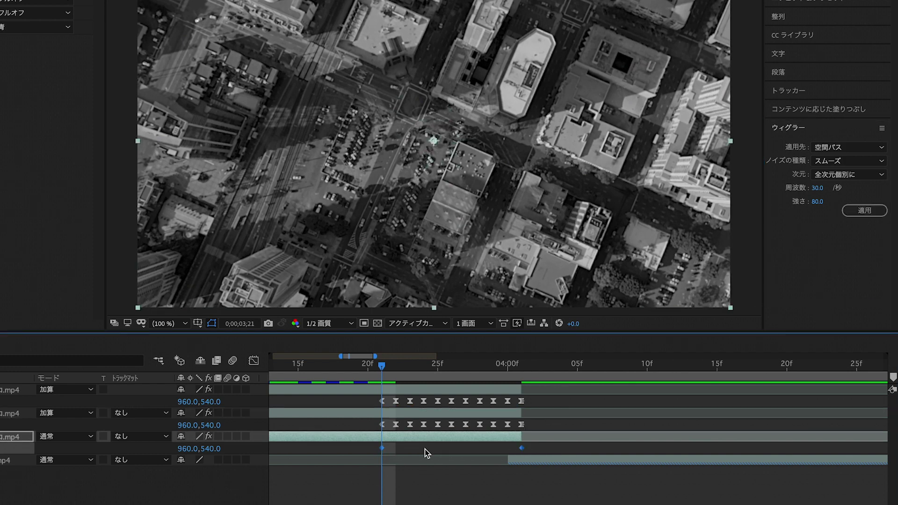
left_click(871, 211)
left_click(648, 501)
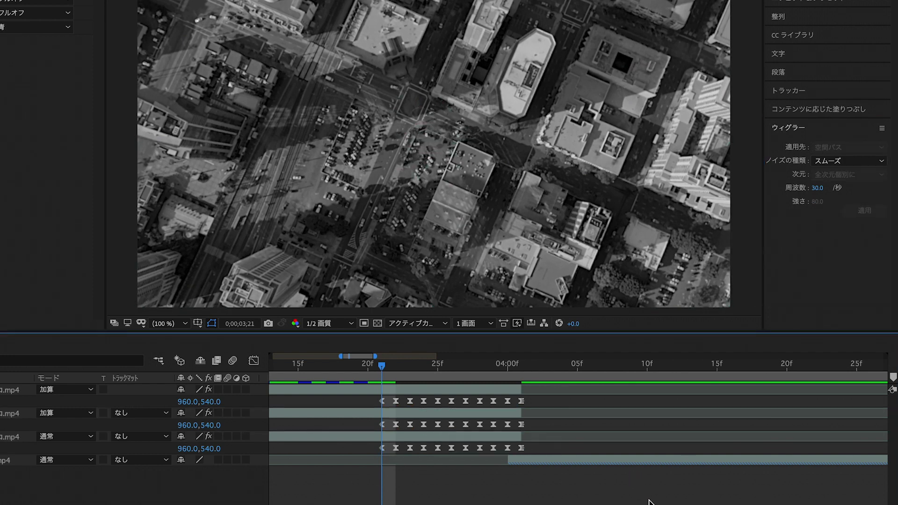
mouse_move(387, 371)
left_mouse_down()
mouse_move(437, 374)
mouse_move(380, 372)
left_mouse_up()
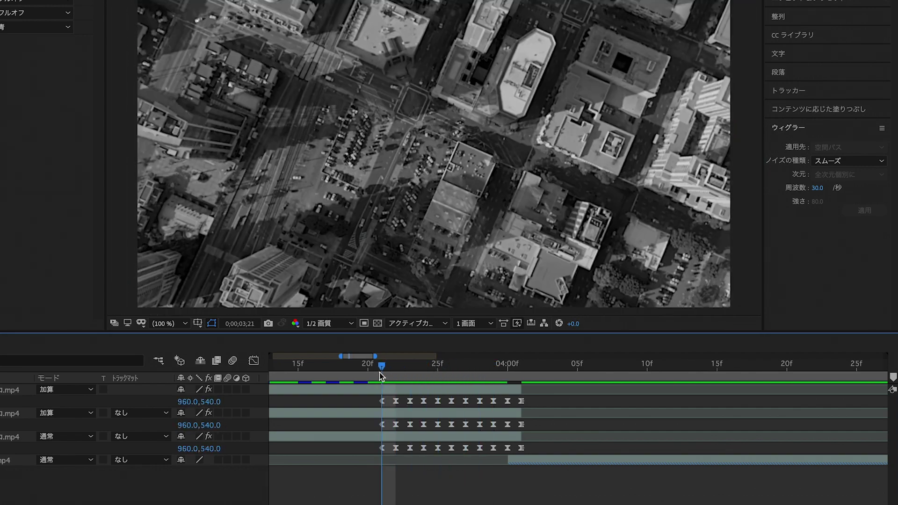
key("space")
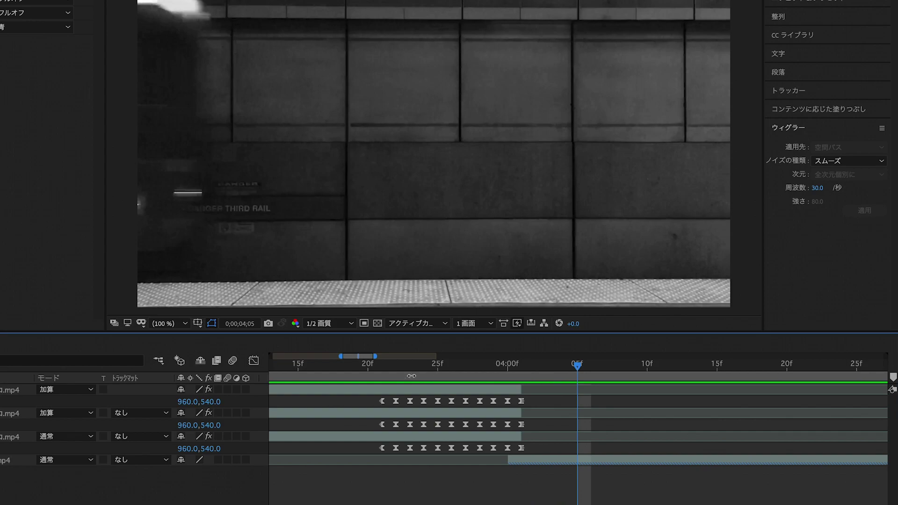
left_click_drag(450, 370, 381, 368)
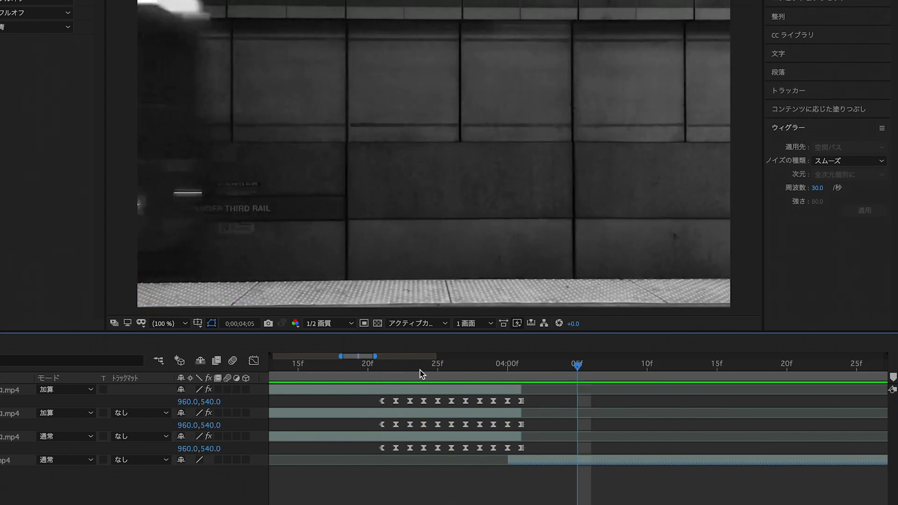
left_click_drag(420, 370, 413, 374)
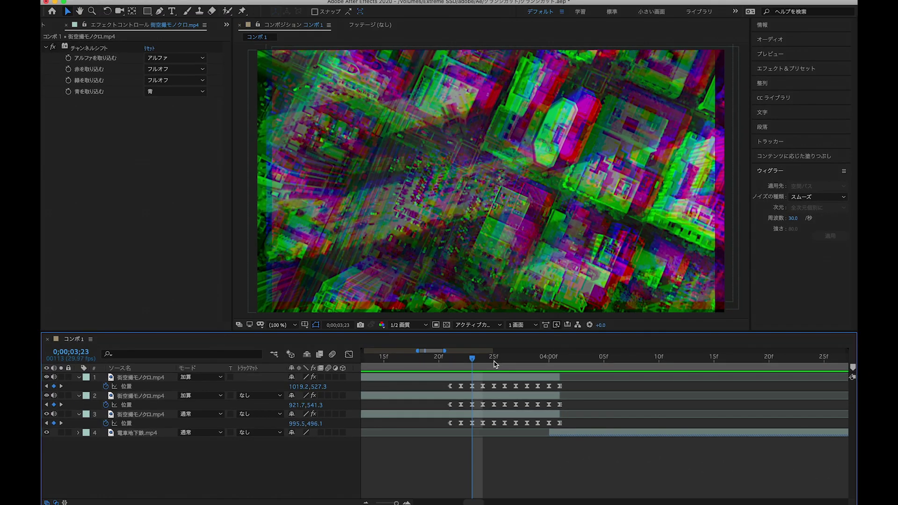
left_click_drag(495, 364, 506, 358)
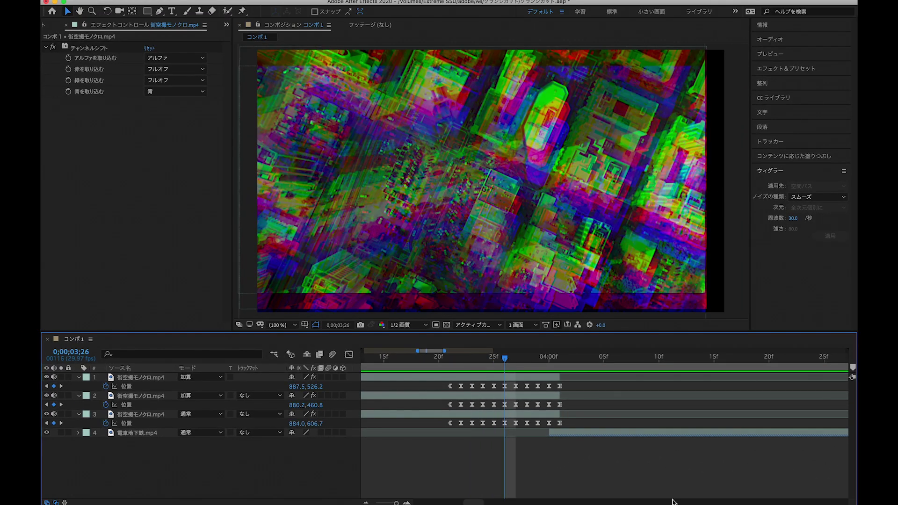
Search Effects & Presets for 'モーション' and apply Motion Tile to the top aerial city layer
left_click(784, 70)
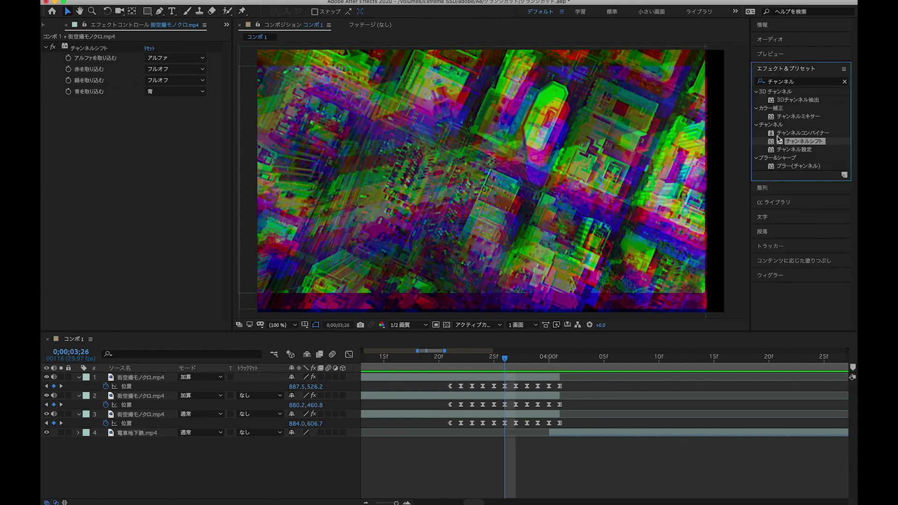
left_click(845, 83)
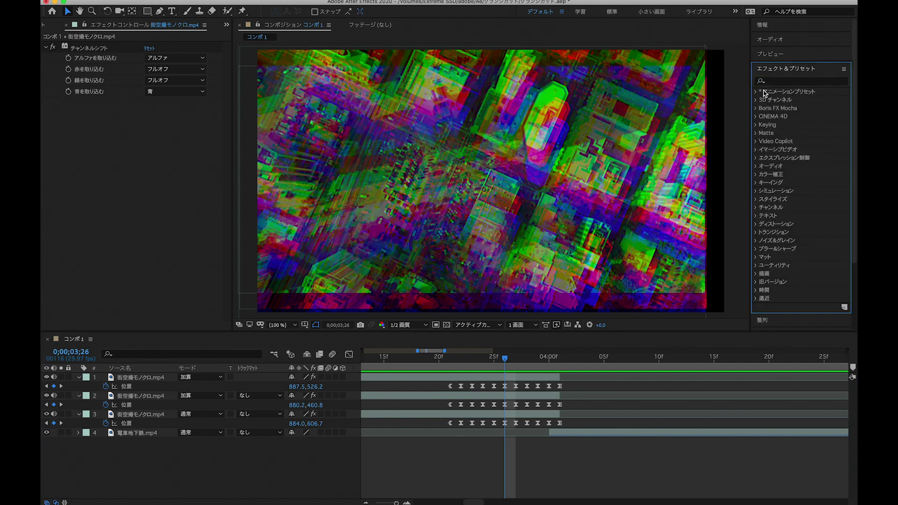
left_click(773, 82)
type("もーsh")
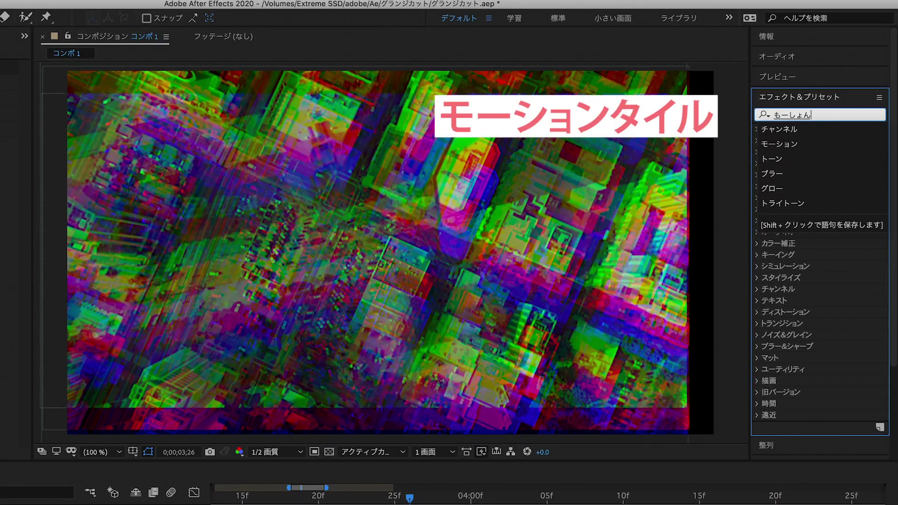
key("space")
key("Return")
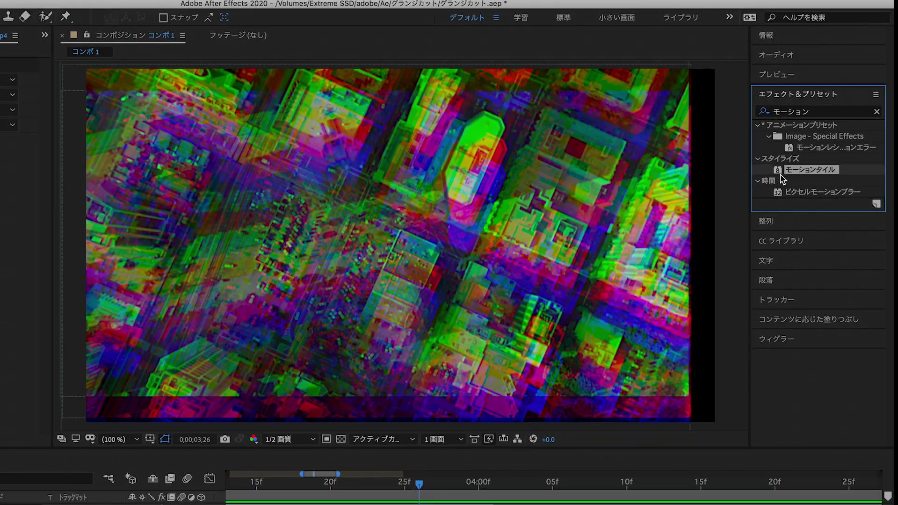
left_click_drag(781, 177, 542, 379)
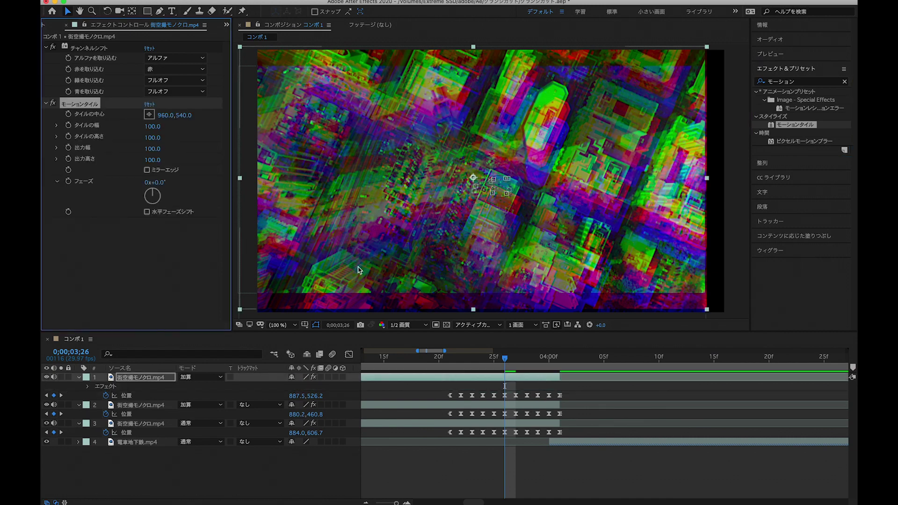
Set Motion Tile output width and height to 200 and turn on Mirror Edges
left_click(152, 149)
type("200")
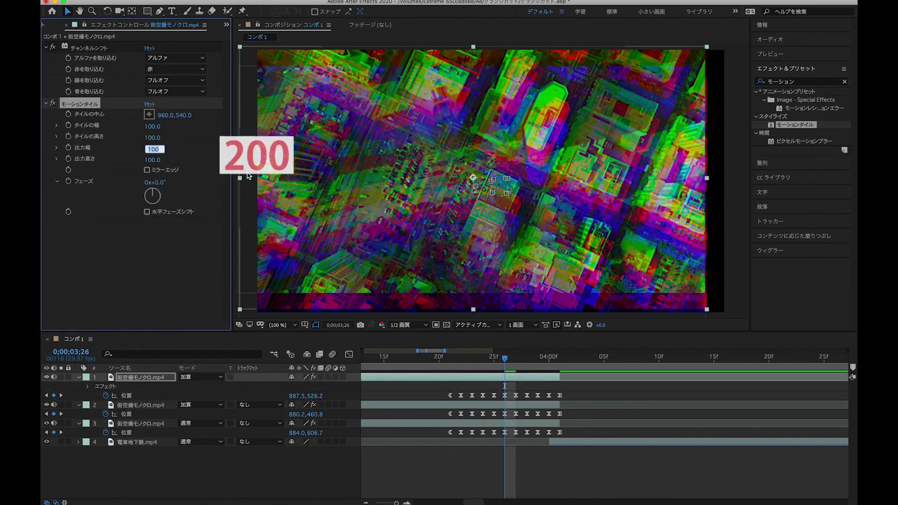
key("Tab")
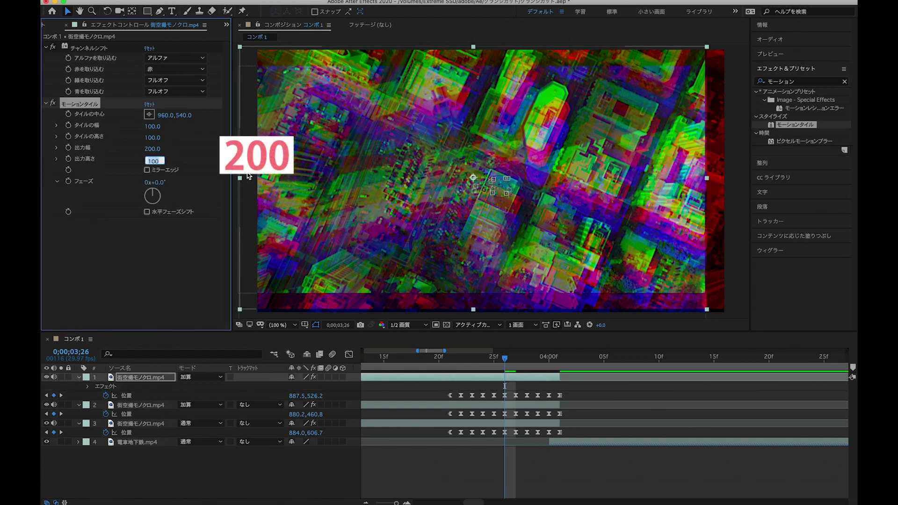
left_click(190, 156)
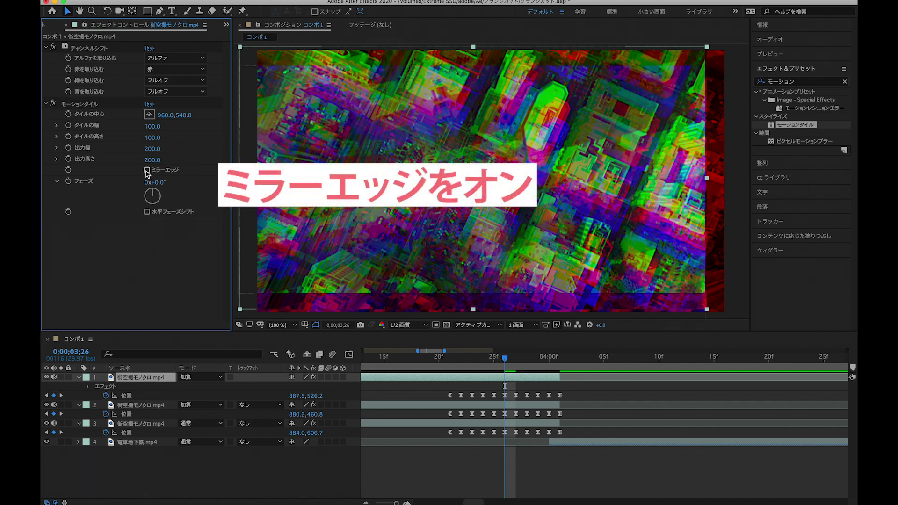
left_click(147, 171)
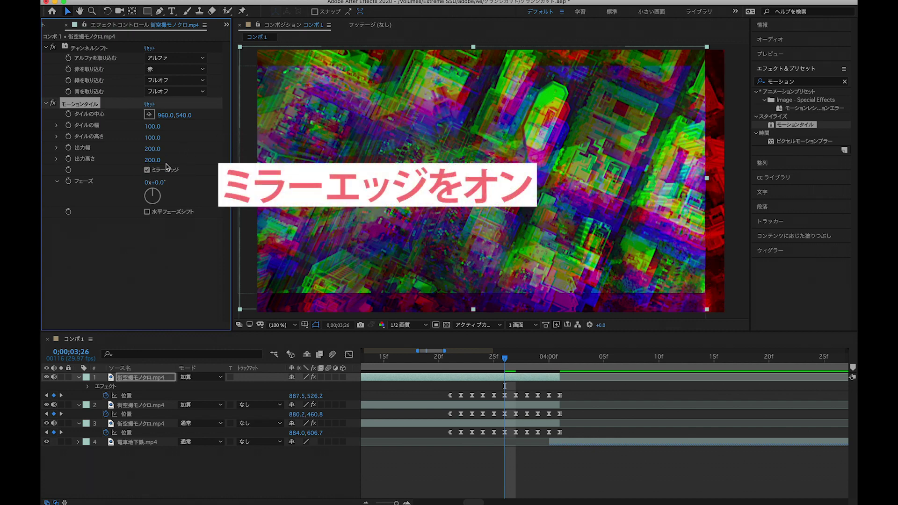
left_click(200, 281)
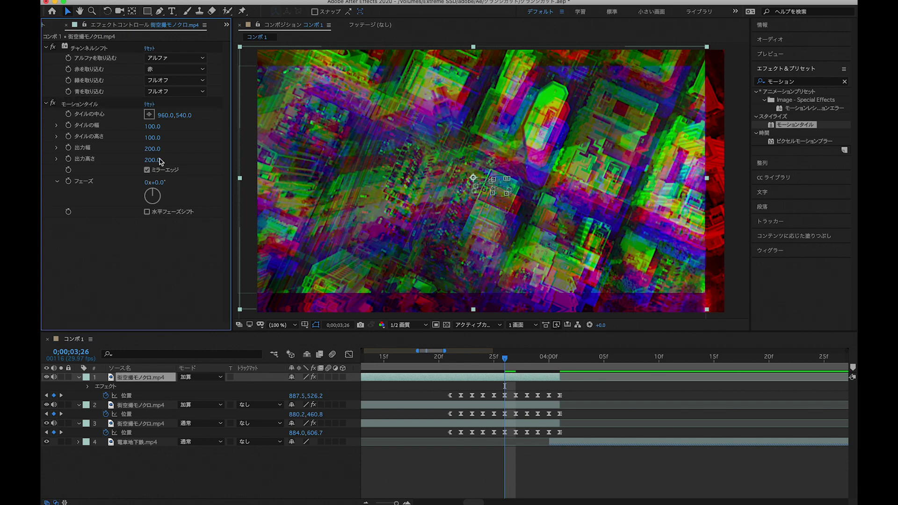
left_click(82, 104)
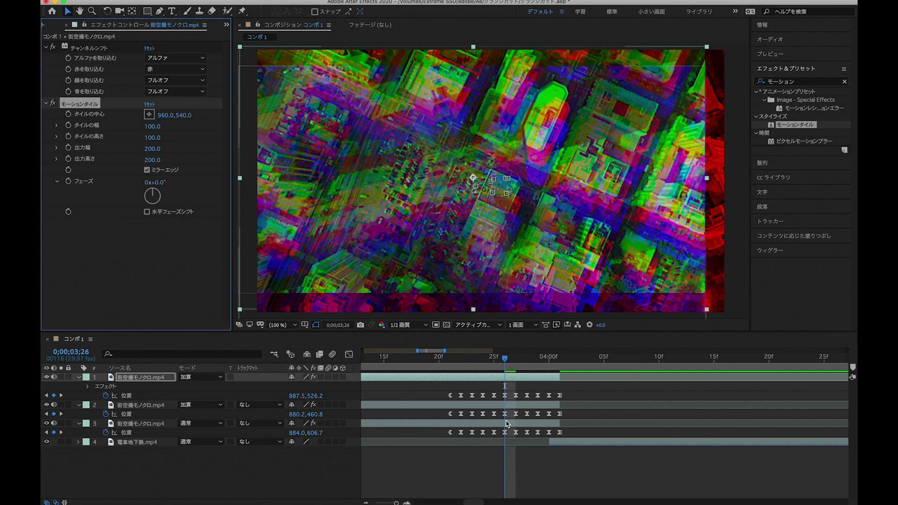
Paste the copied Motion Tile onto the second and third aerial city layers
left_click(503, 405)
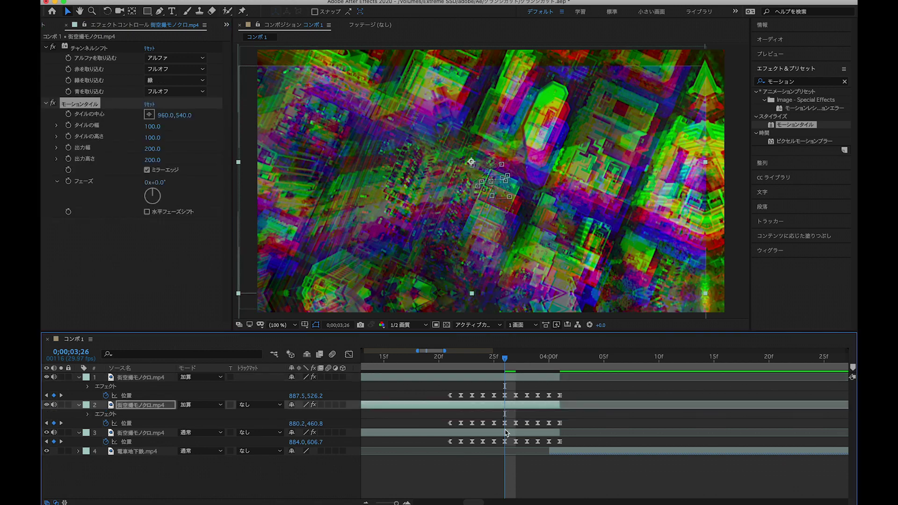
left_click(516, 432)
left_click(637, 413)
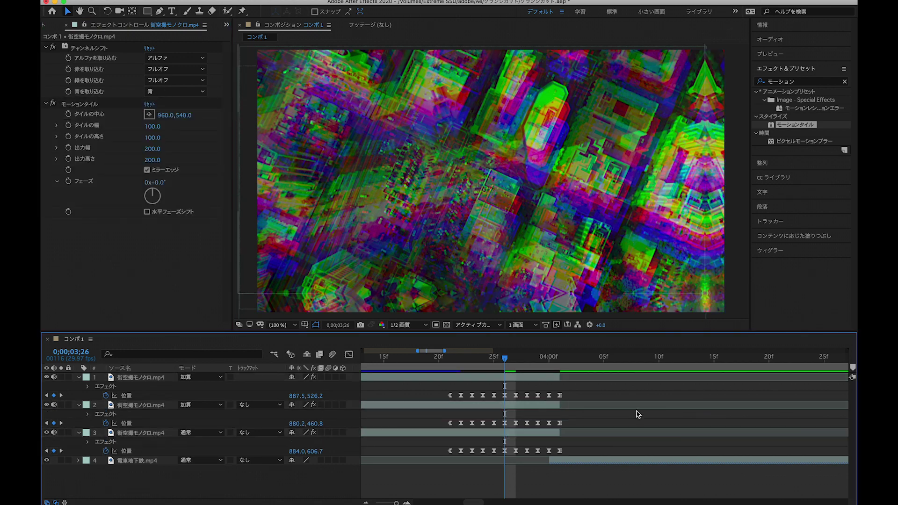
Scrub back before the glitch and play back the cut transition
left_click_drag(427, 361, 477, 369)
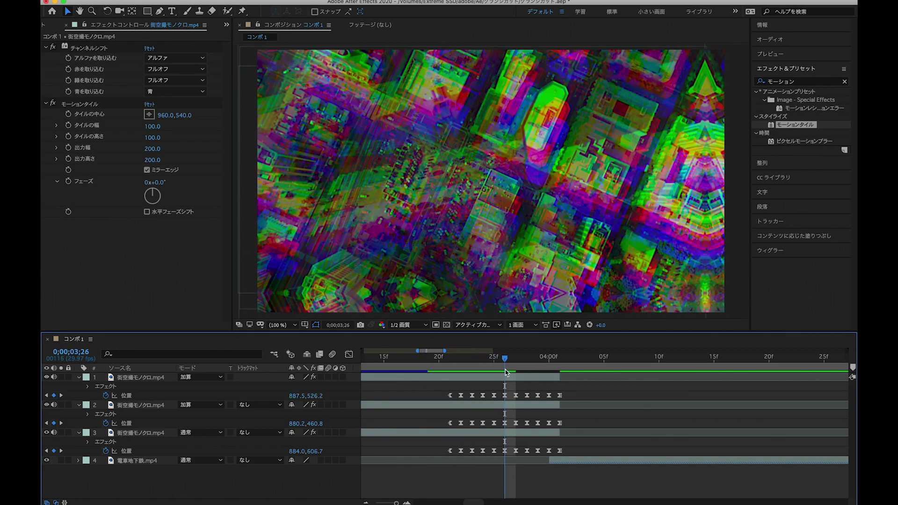
left_click_drag(477, 369, 439, 368)
key("space")
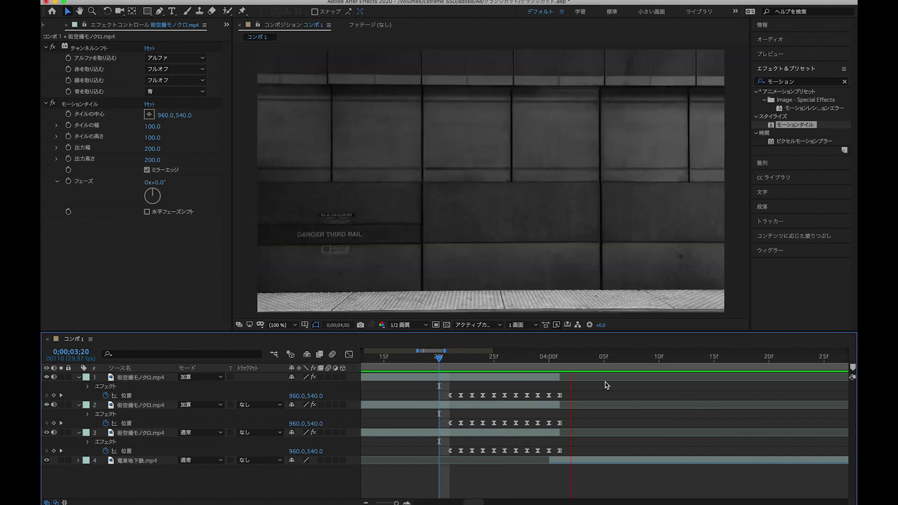
mouse_move(436, 363)
left_mouse_down()
mouse_move(571, 372)
mouse_move(561, 371)
left_mouse_up()
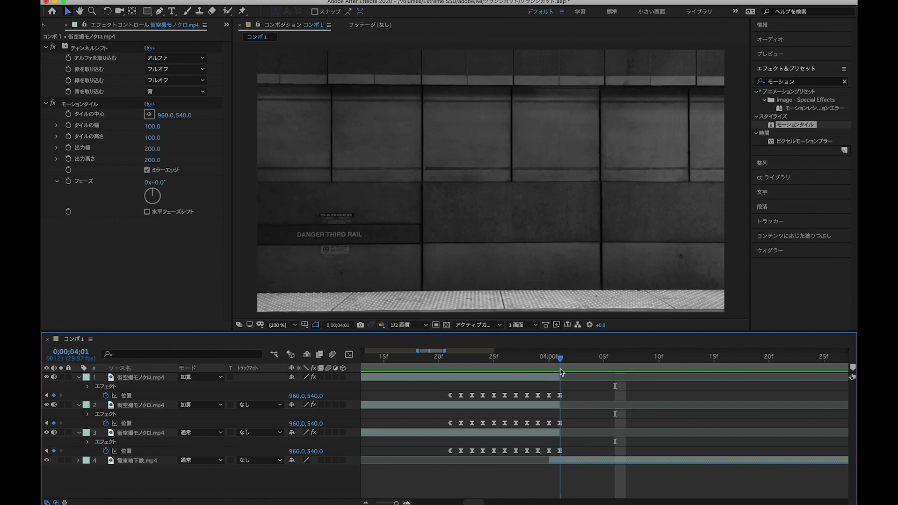
Collapse the three city layers and duplicate the subway layer into extra copies
left_click(78, 377)
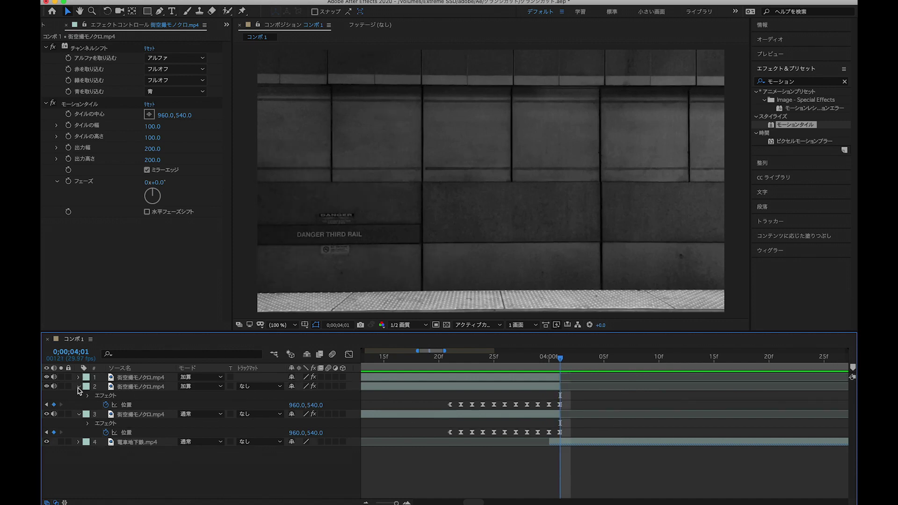
left_click(78, 387)
left_click(78, 396)
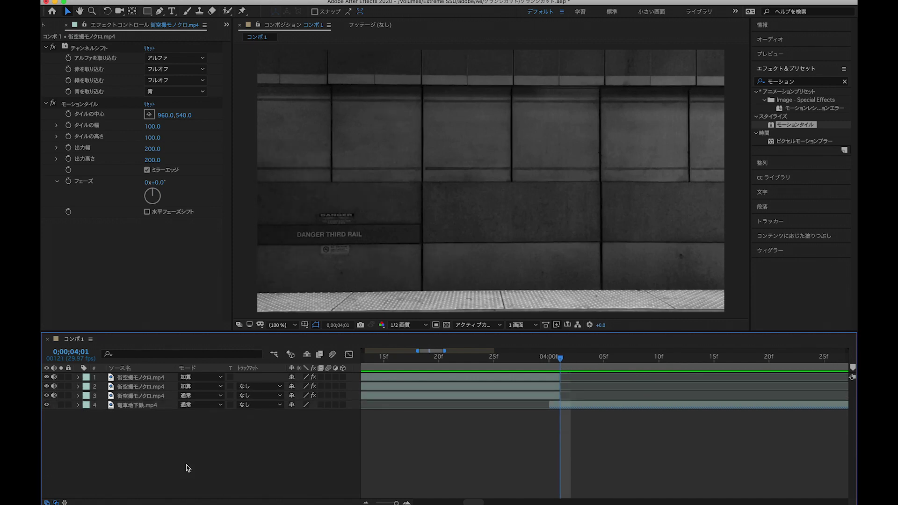
left_click(601, 406)
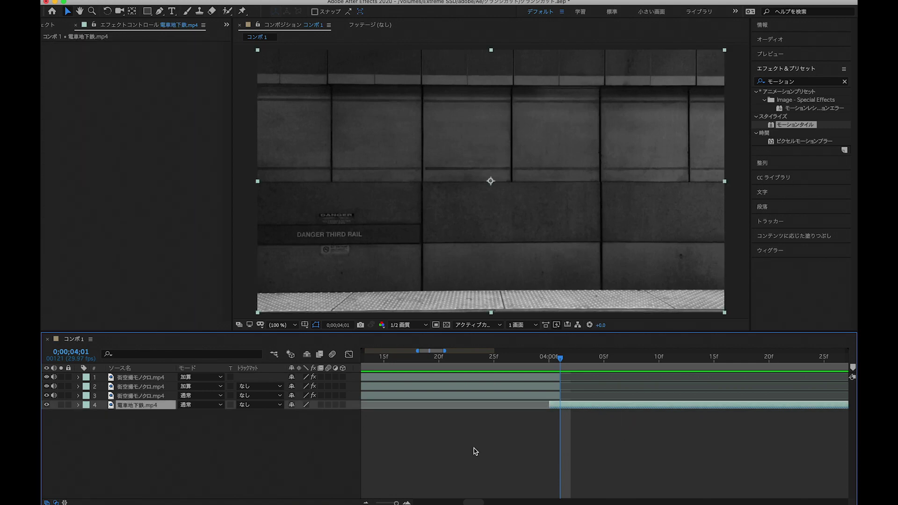
key("ctrl+d")
key("ctrl+d")
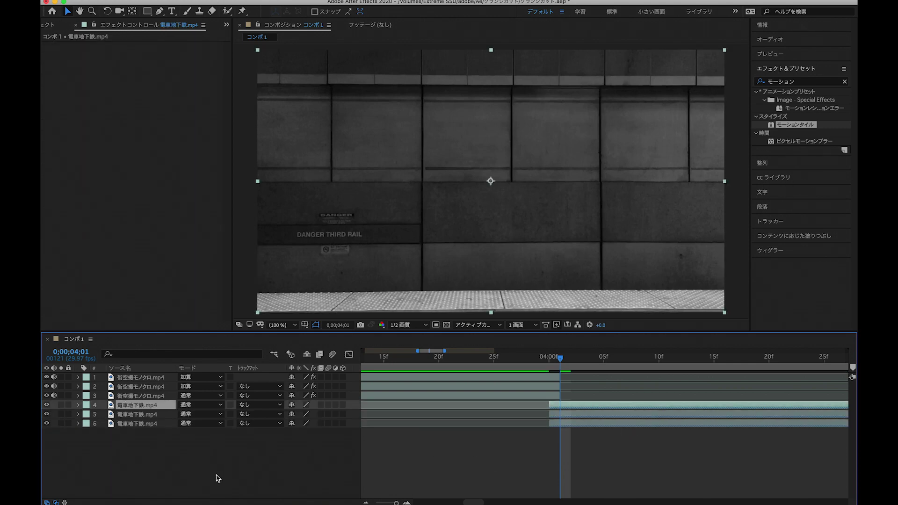
left_click(216, 478)
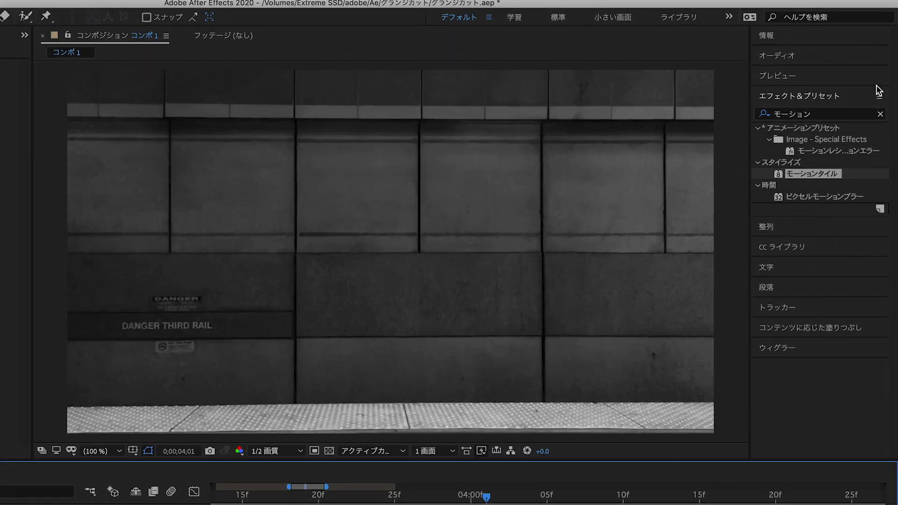
Search 'チャンネル' and apply Channel Shift to the top subway layer
left_click(881, 114)
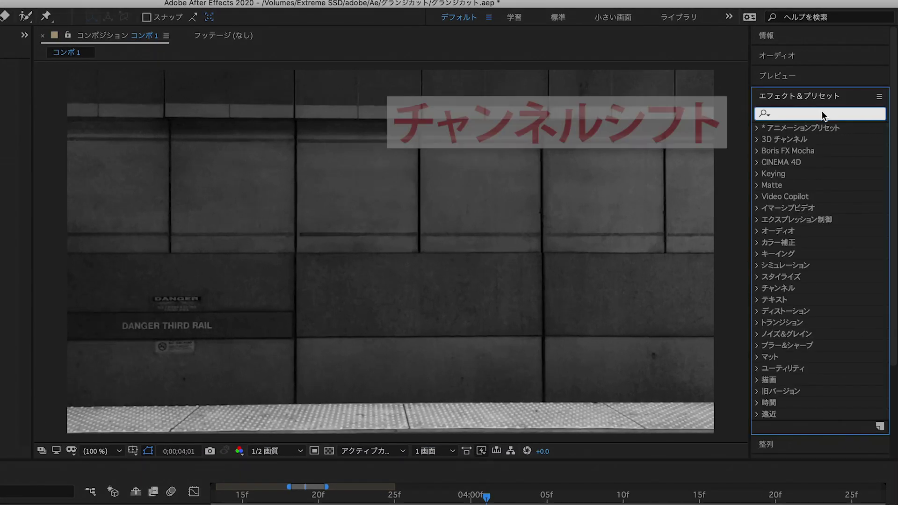
type("ちゃ")
key("Return")
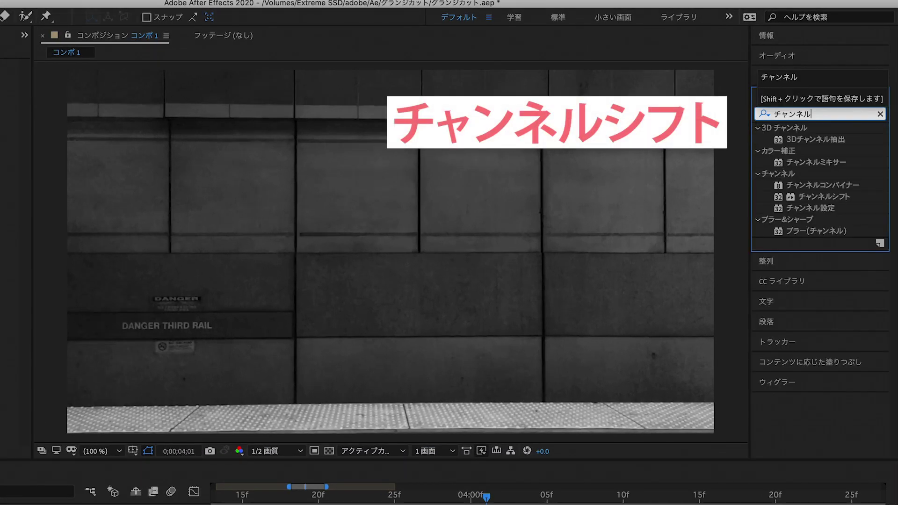
left_click_drag(792, 203, 616, 407)
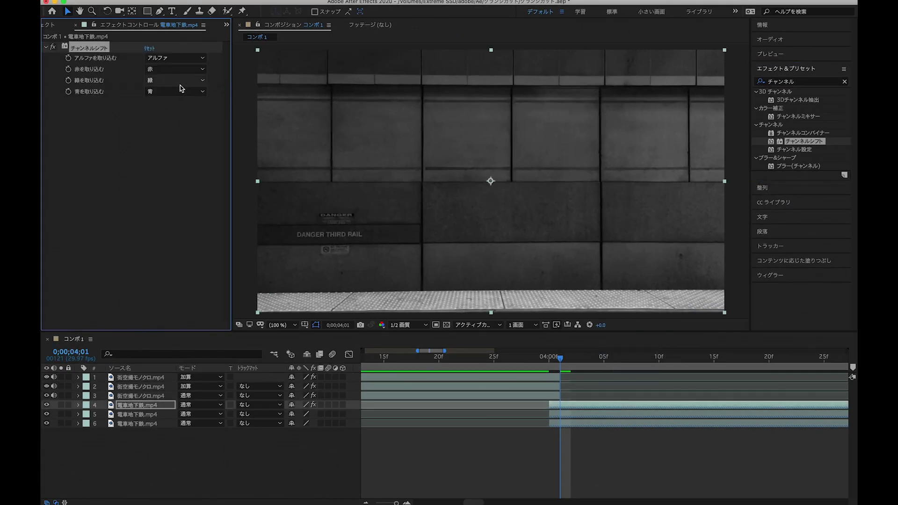
Set subway layer 4's Channel Shift blue source to Full Off (フルオフ)
left_click(177, 92)
left_click(177, 94)
left_click(177, 92)
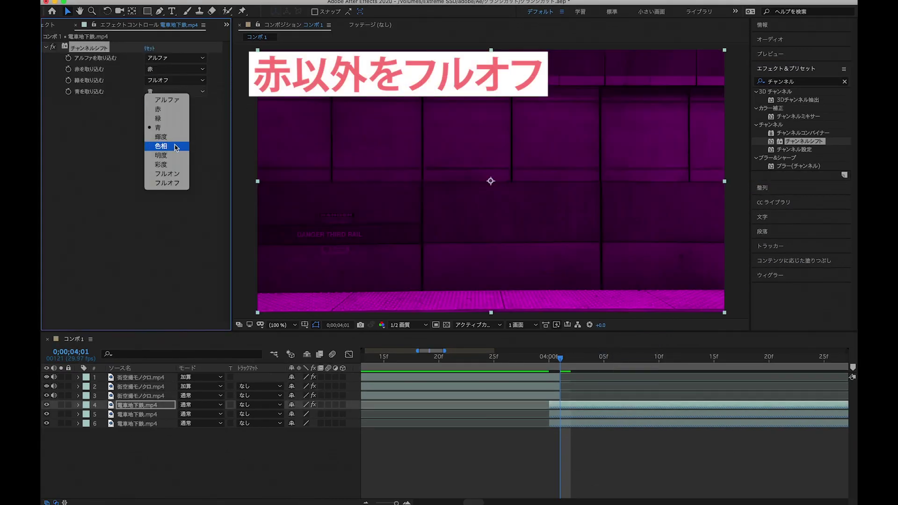
left_click(173, 181)
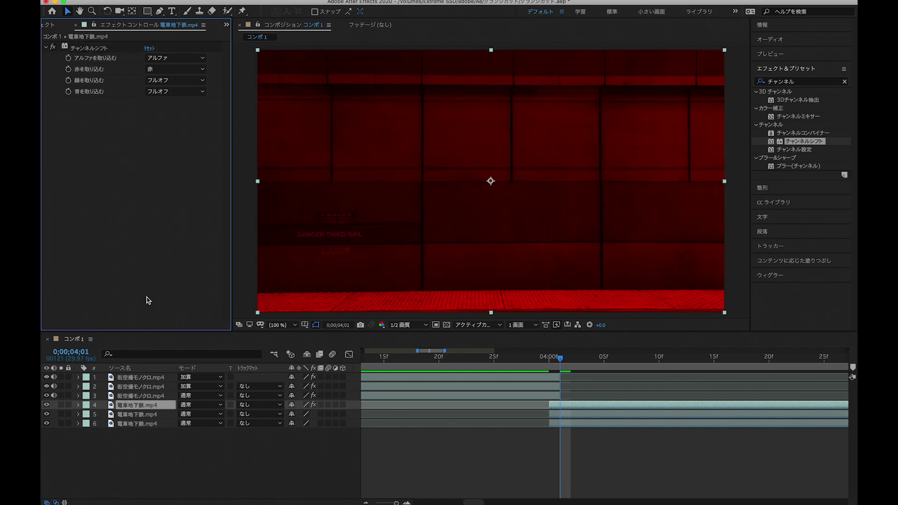
Hide layer 4 and add Channel Shift to layer 5 with red and blue Full Off
left_click(46, 405)
left_click_drag(779, 142, 663, 419)
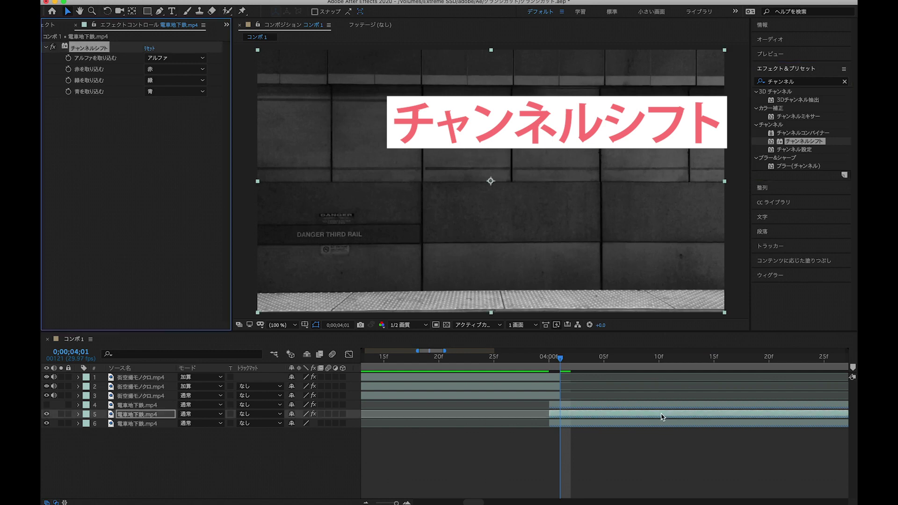
left_click(183, 69)
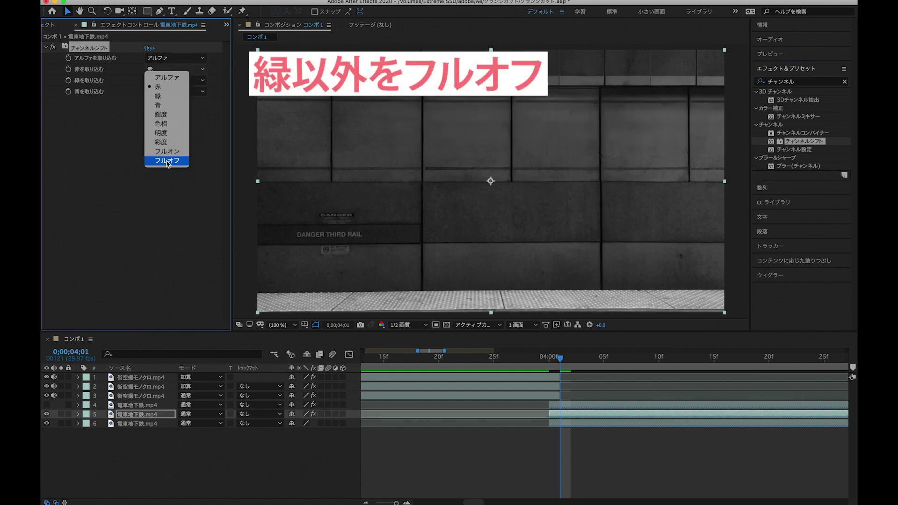
left_click(167, 161)
left_click(174, 91)
left_click(167, 184)
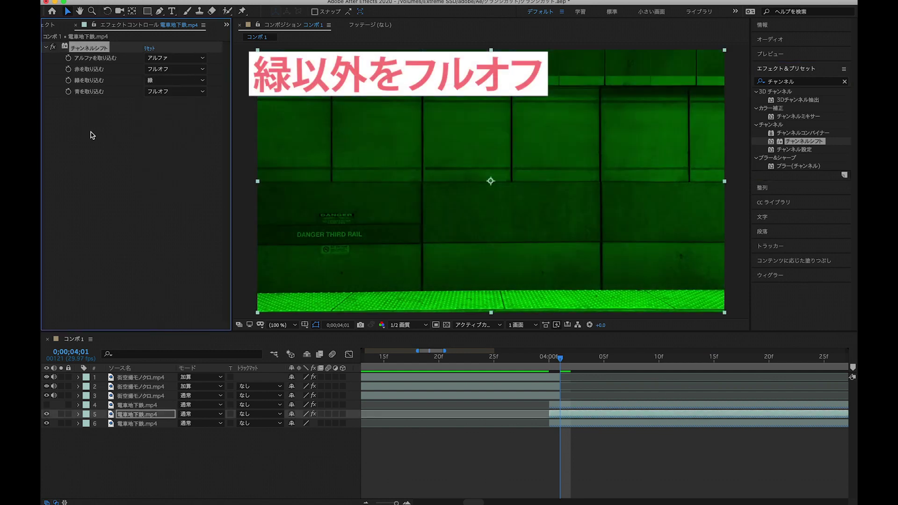
Hide layer 5, add Channel Shift to layer 6 with red Full Off, then reshow layer 5
left_click(47, 415)
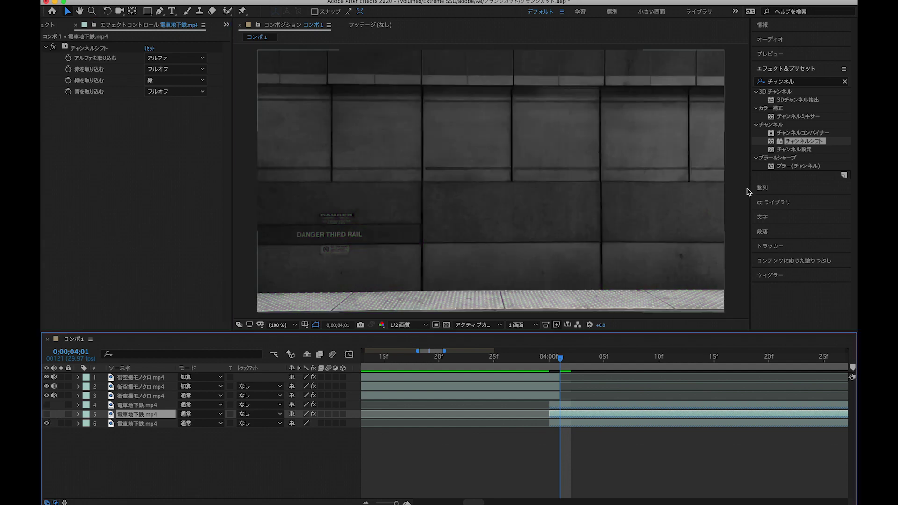
left_click_drag(790, 141, 608, 428)
left_click(173, 69)
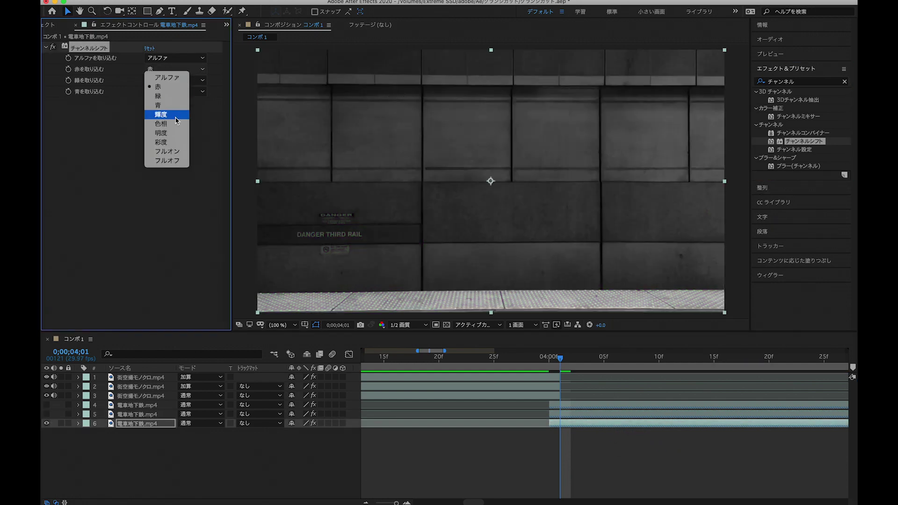
left_click(168, 161)
left_click(176, 80)
left_click(155, 215)
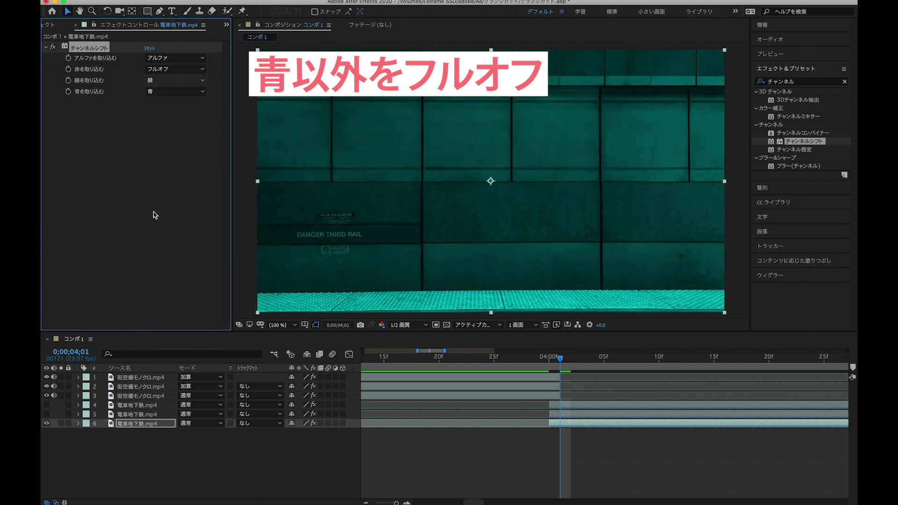
left_click(46, 415)
Show subway layer 4 again and set layers 4 and 5 to Add (加算) blend mode
left_click(46, 405)
left_click(202, 411)
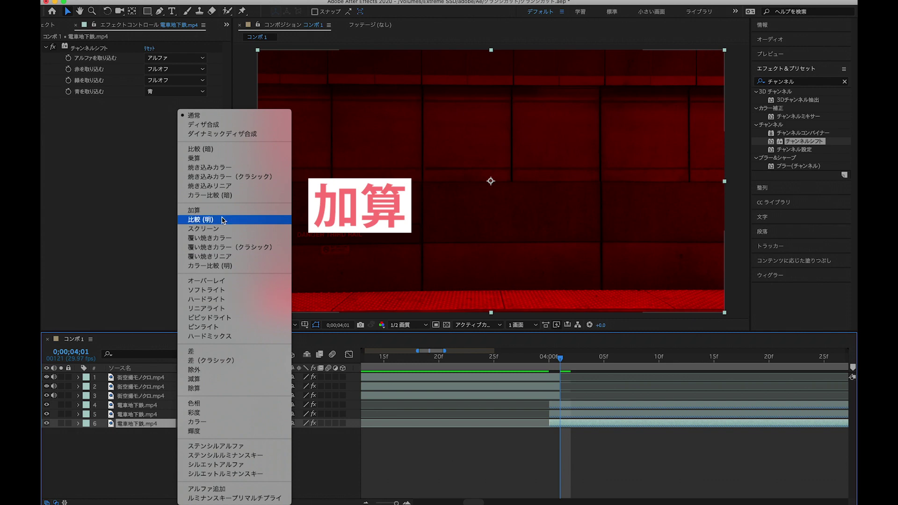
left_click(194, 210)
left_click(205, 405)
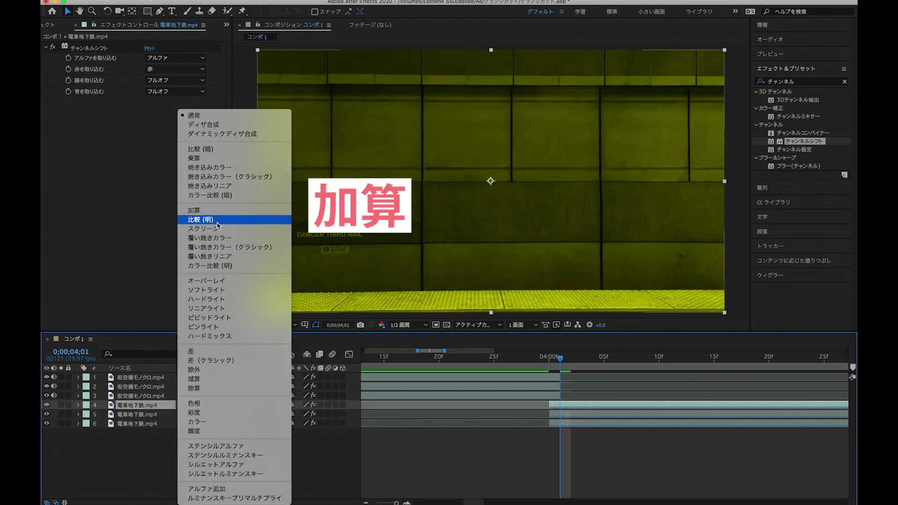
left_click(218, 211)
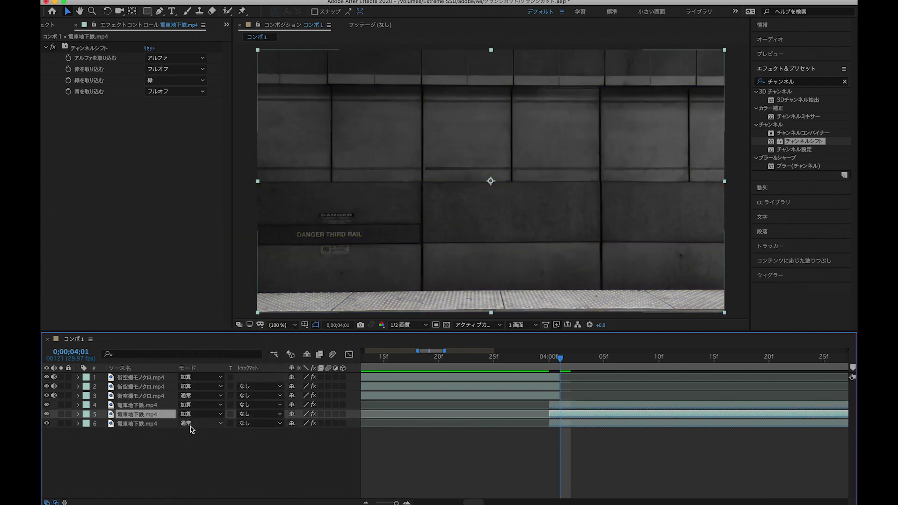
left_click(215, 454)
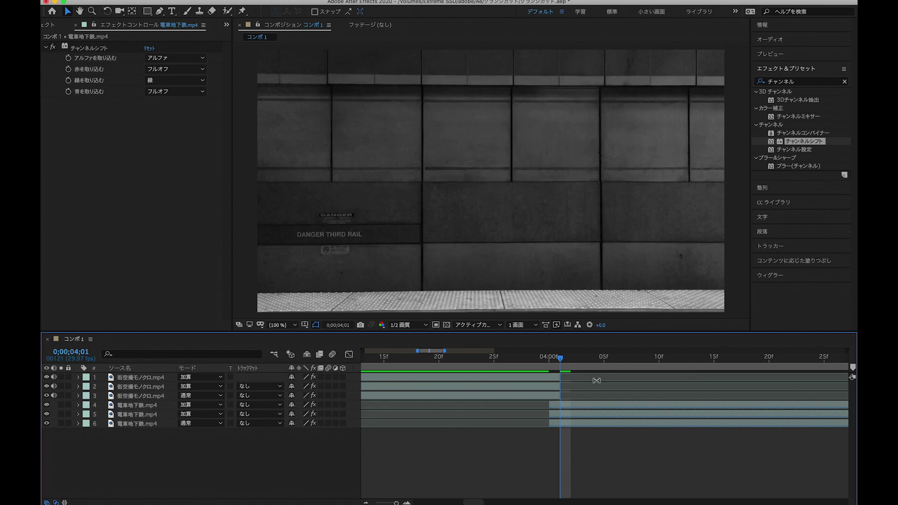
left_click(577, 405)
Set Position keyframes at 4;00 on subway layers 4, 5 and 6
left_click(577, 415, "shift")
left_click(576, 424, "shift")
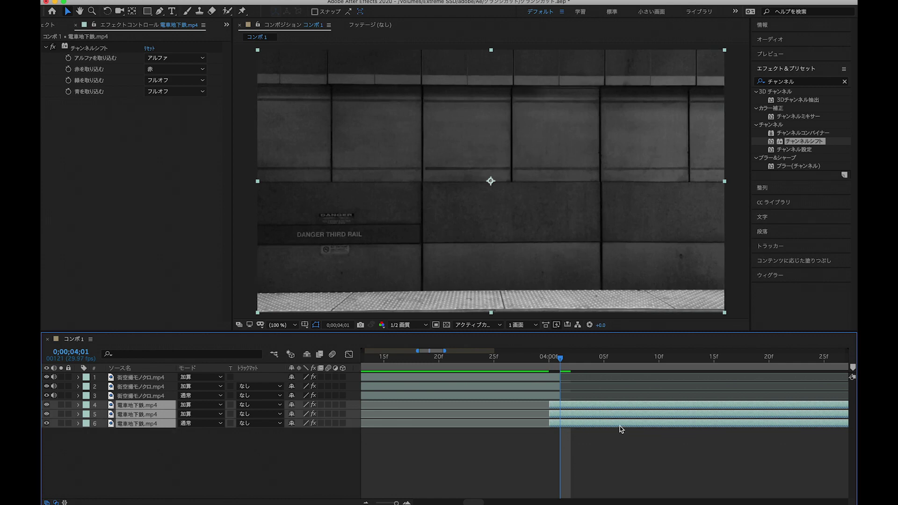
key("p")
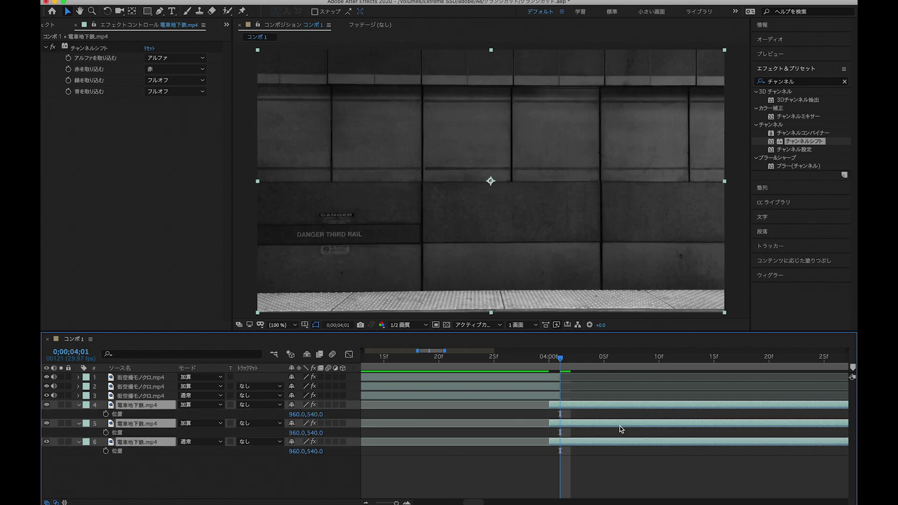
key("Page_Up")
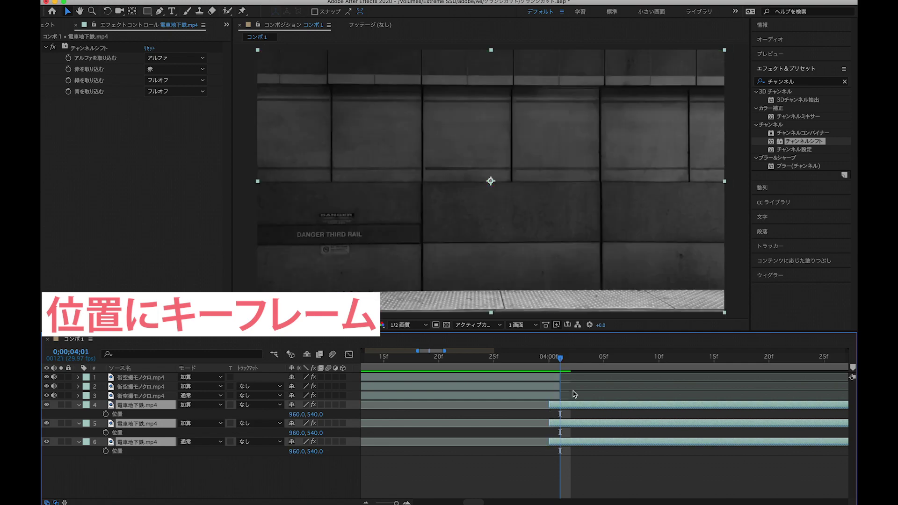
left_click(106, 415)
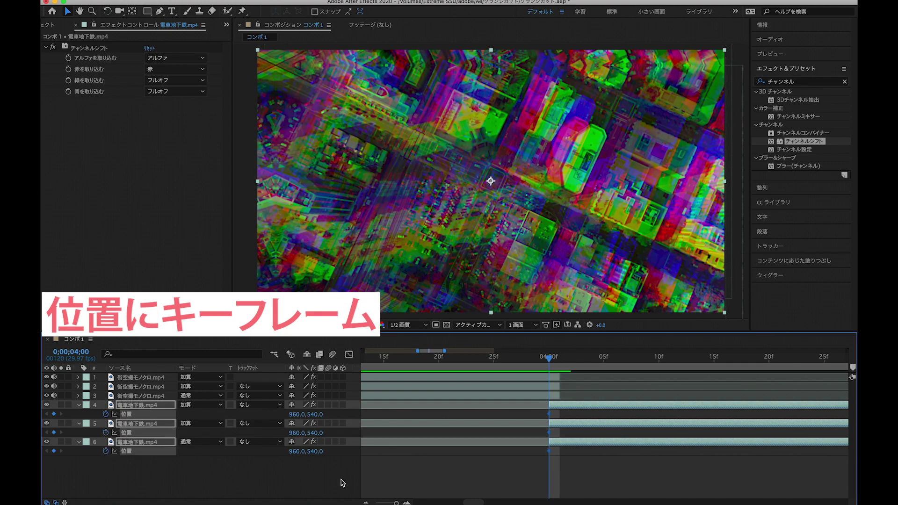
key("space")
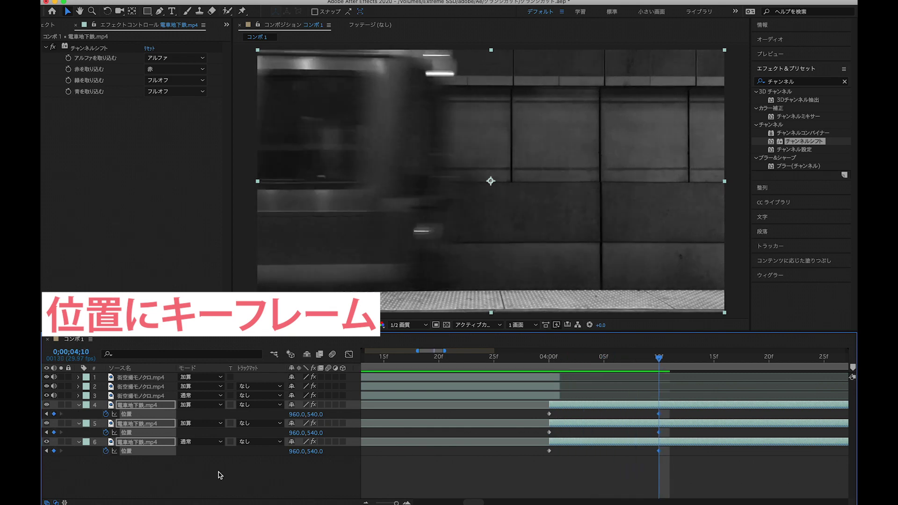
Select layer 4's Position keyframes and bring up the Wiggler panel
left_click(630, 495)
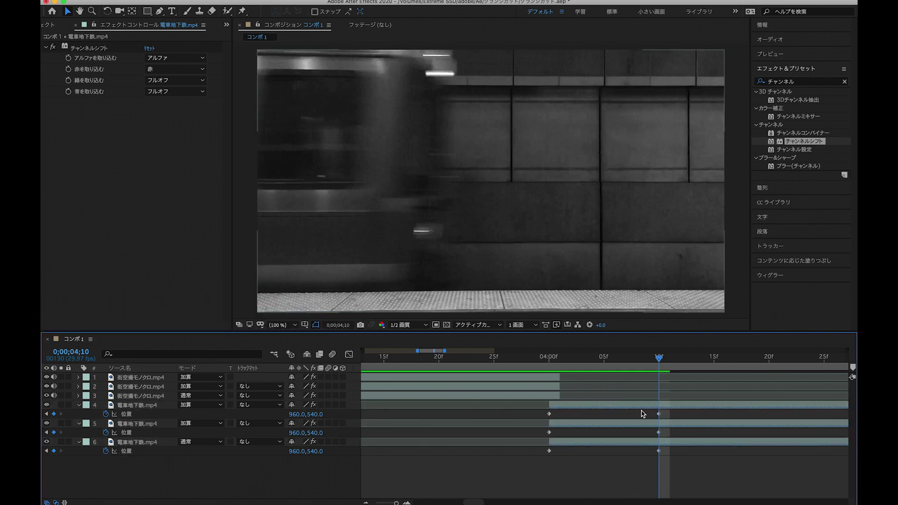
left_click_drag(683, 411, 536, 418)
left_click(789, 277)
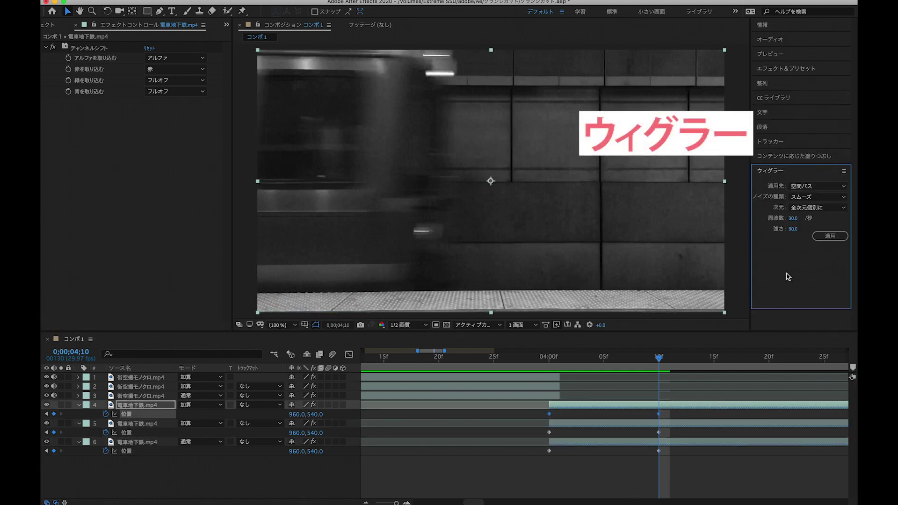
Apply a 30/sec, magnitude-80 wiggle to the Position keyframes of layers 4, 5 and 6
left_click(830, 236)
left_click_drag(677, 429, 528, 439)
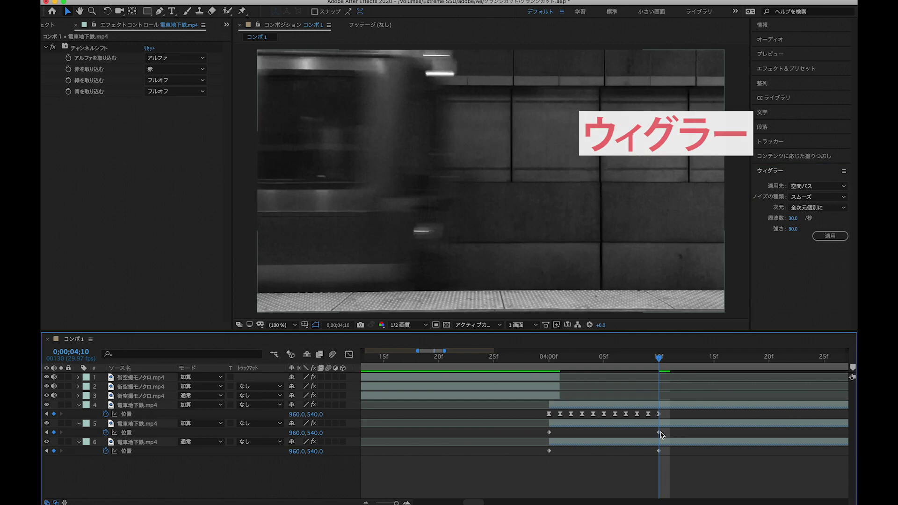
left_click(831, 236)
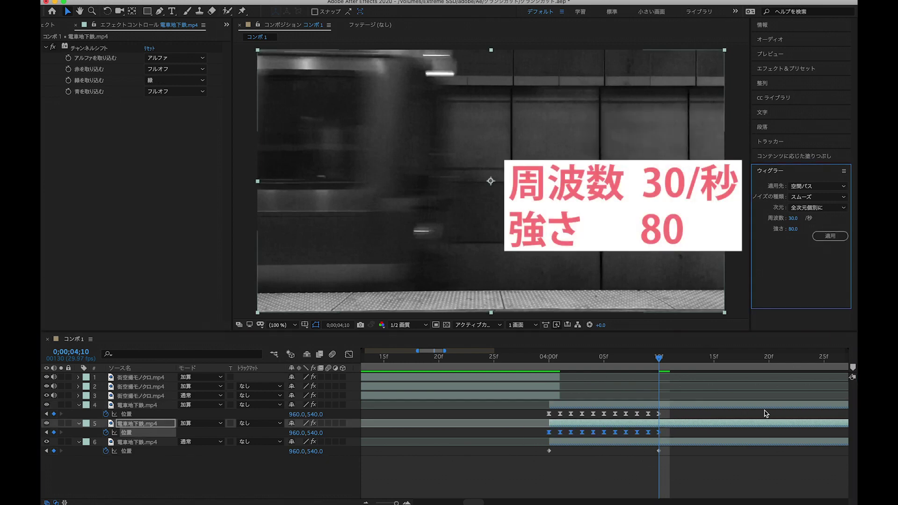
left_click_drag(685, 453, 539, 466)
left_click(831, 236)
mouse_move(658, 357)
left_mouse_down()
mouse_move(574, 364)
mouse_move(631, 374)
left_mouse_up()
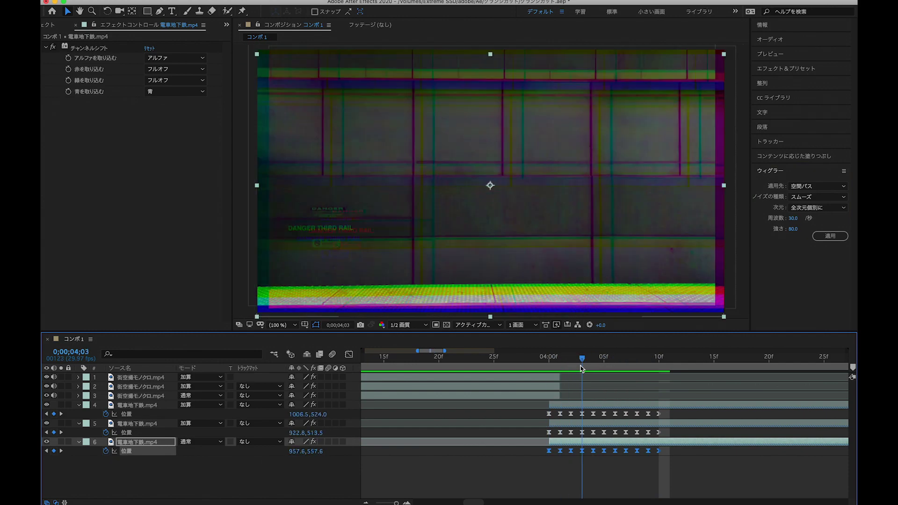
key("Page_Down")
key("Page_Down")
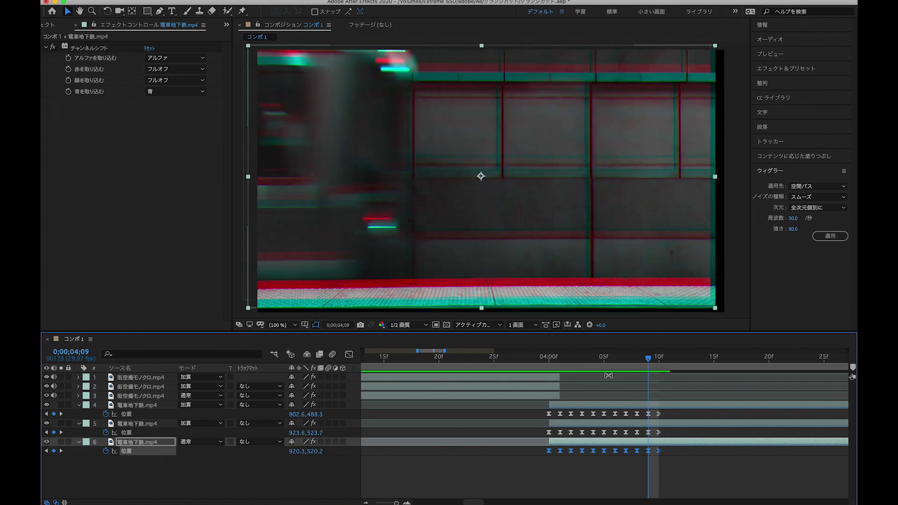
Paste aerial layer 3's mirrored Motion Tile (output 200) onto subway layers 4, 5 and 6
left_click(487, 396)
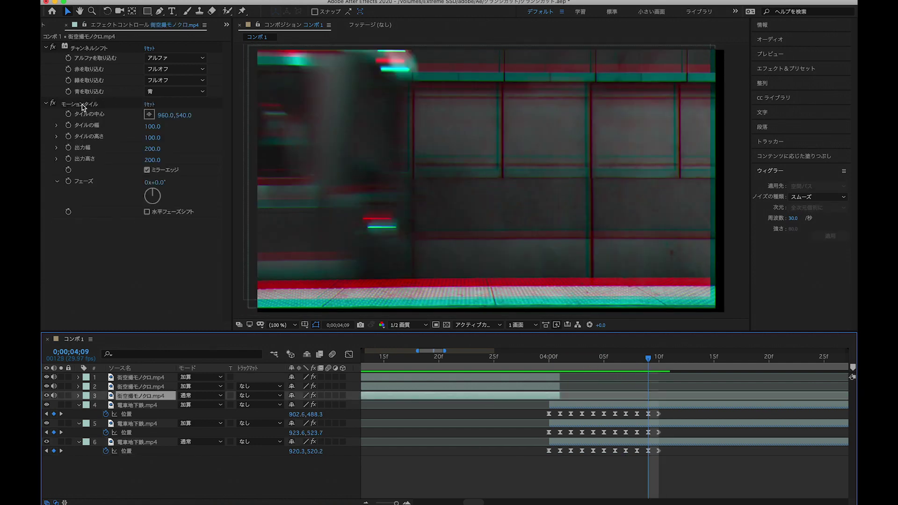
left_click(618, 406)
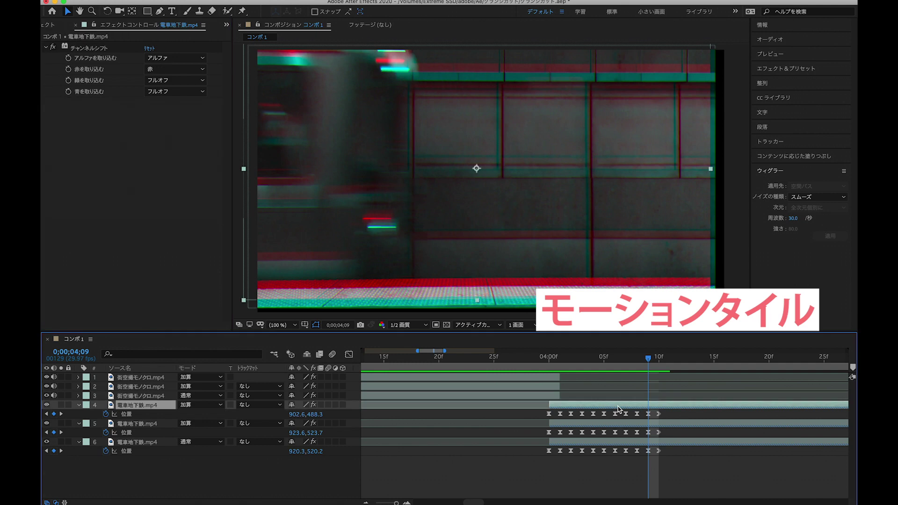
key("ctrl+v")
left_click(632, 433)
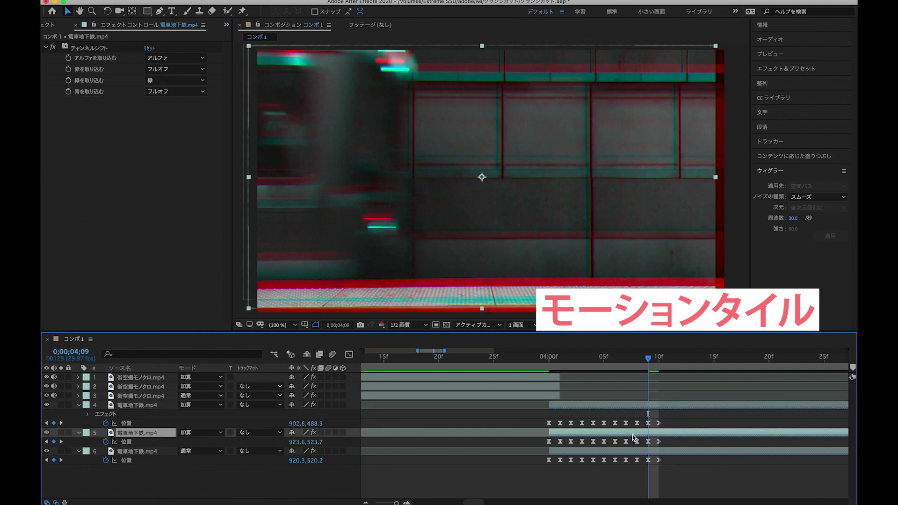
key("ctrl+v")
left_click(664, 462)
key("ctrl+v")
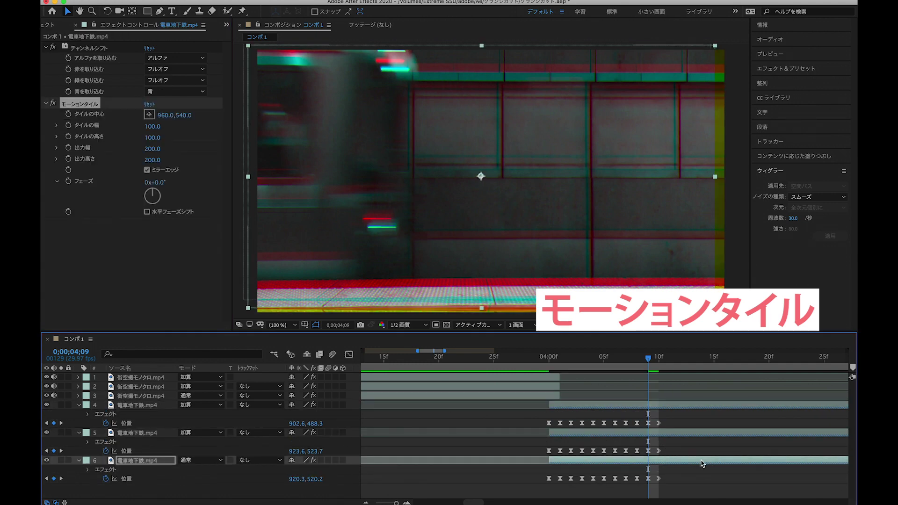
left_click(696, 389)
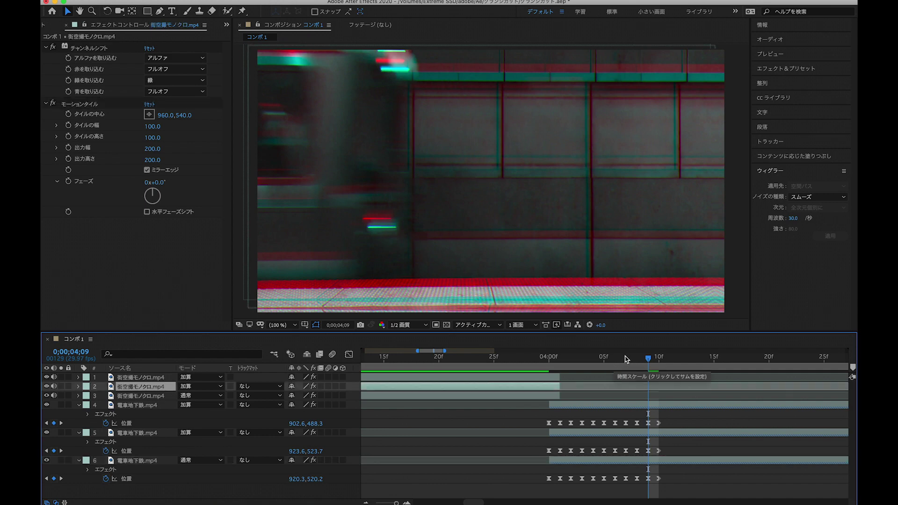
Zoom the timeline out and play the whole composition from the start
key("minus")
key("minus")
key("minus")
key("minus")
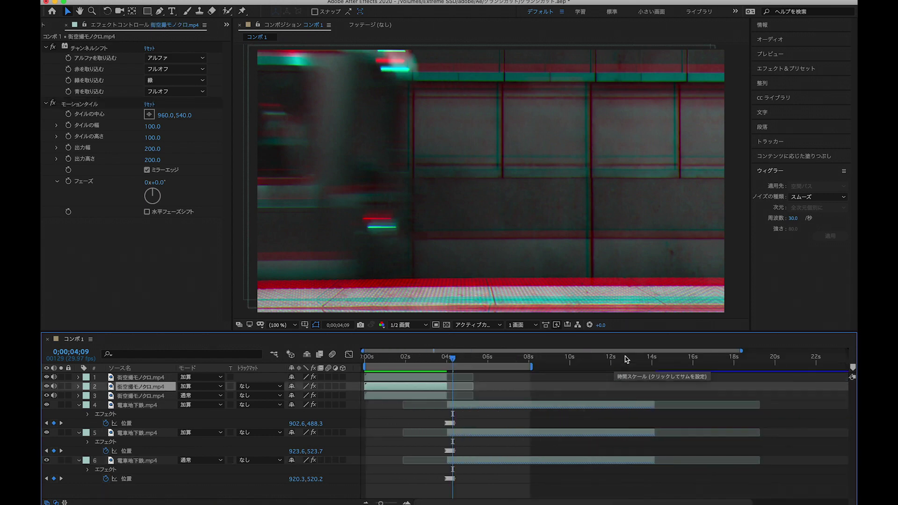
key("Home")
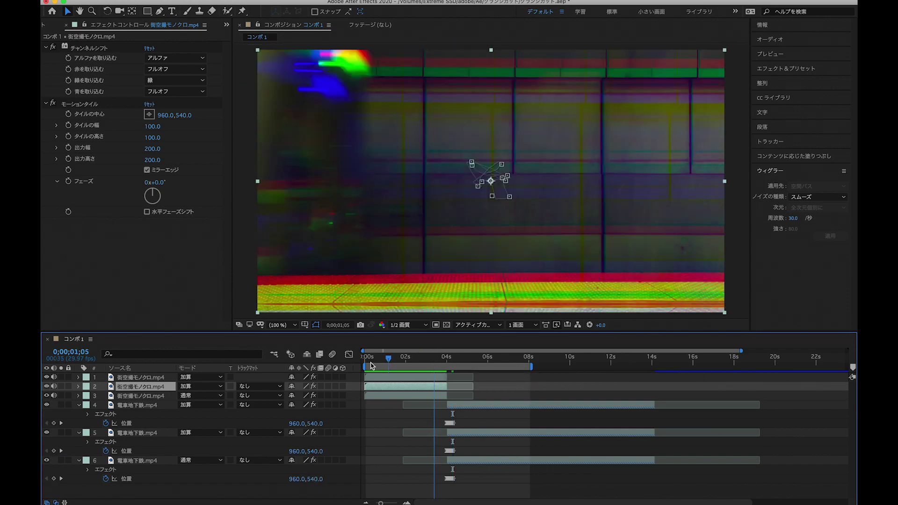
key("space")
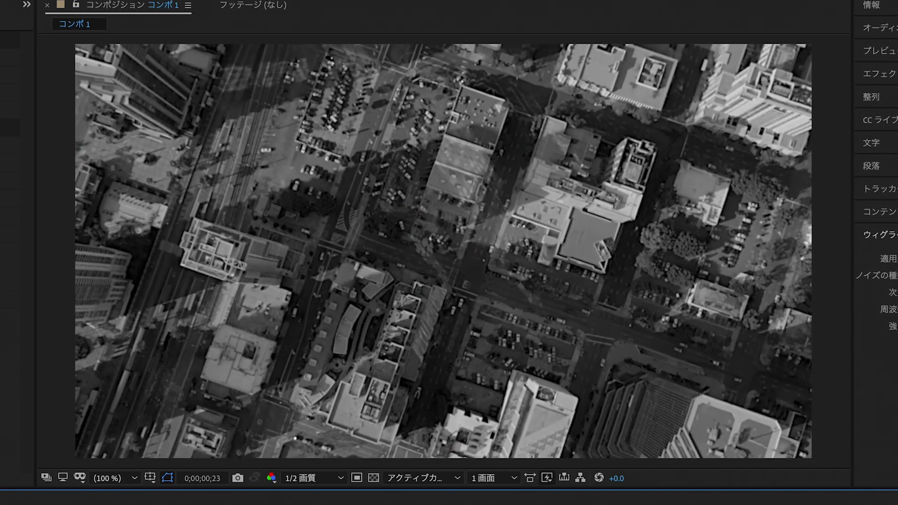